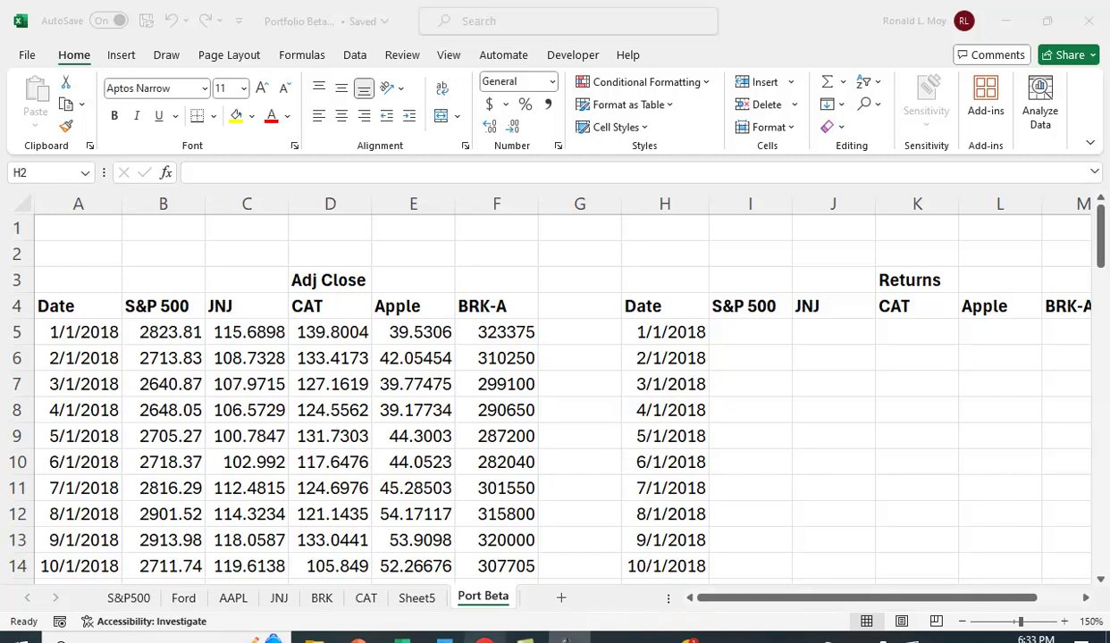
- Switch to Yahoo Finance in the browser, search for "brk" and open the Historical Data page of BRK-A
click(483, 639)
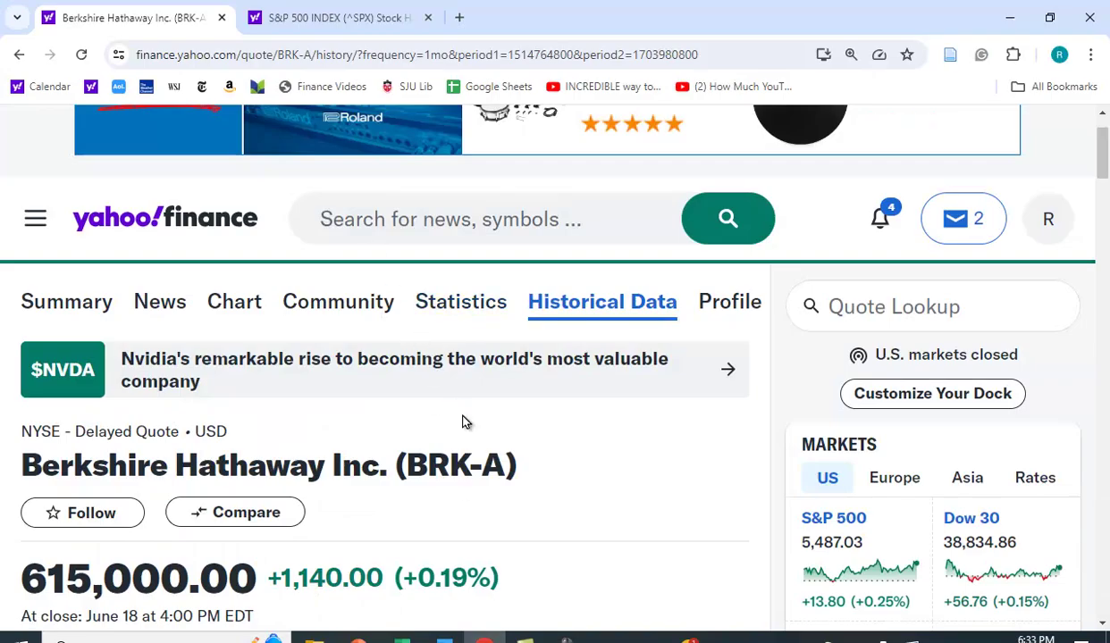
scroll(466, 420, up, 1)
scroll(472, 434, down, 3)
scroll(472, 434, up, 2)
click(368, 227)
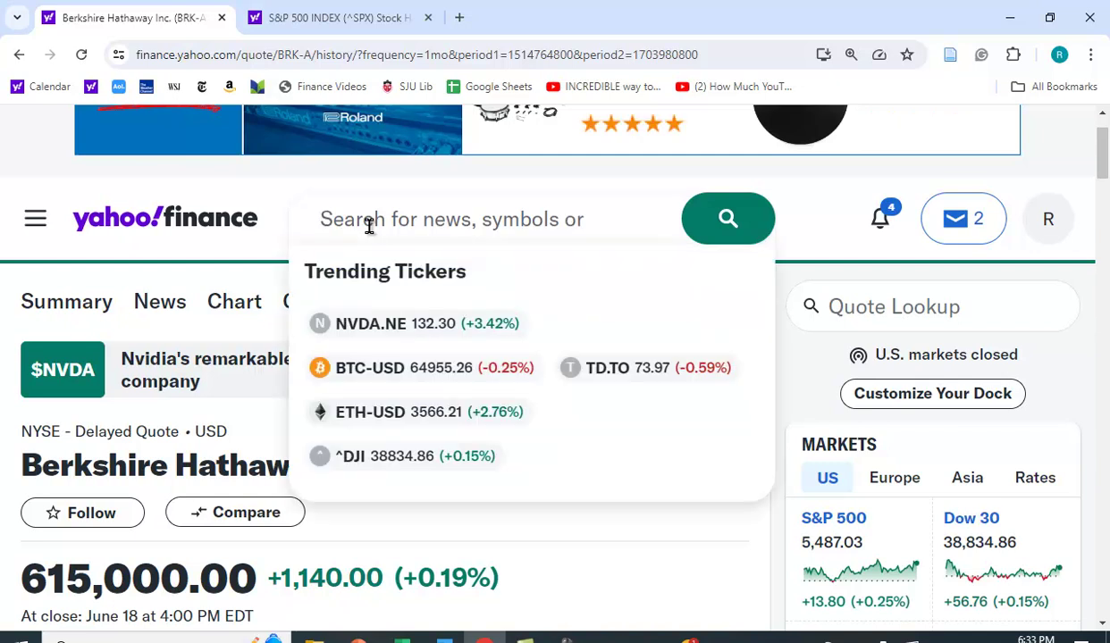
text(brk)
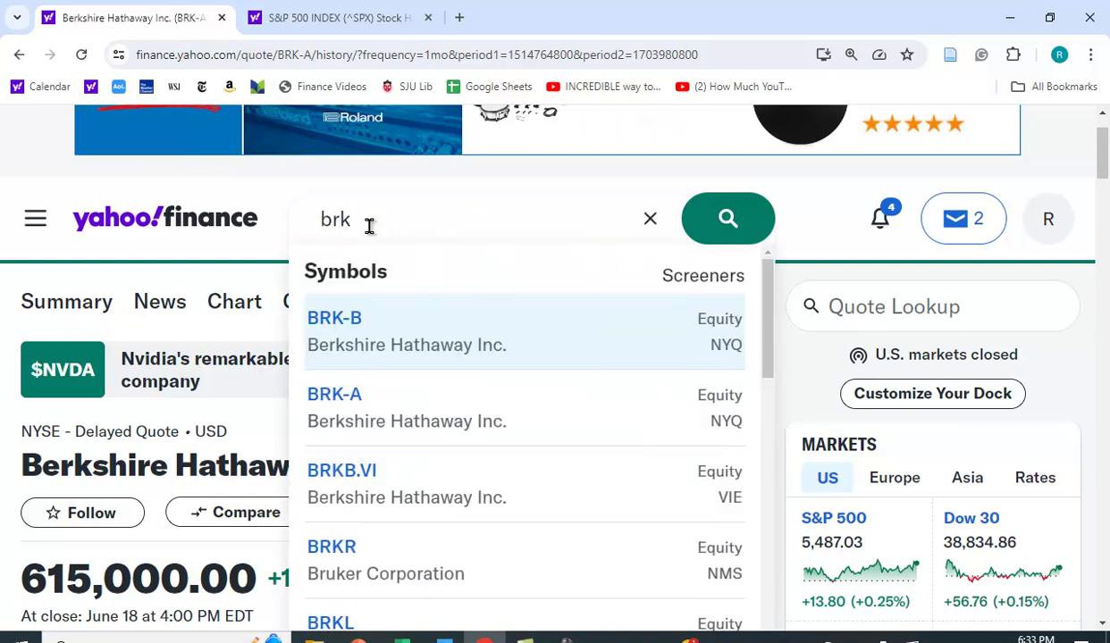
click(379, 432)
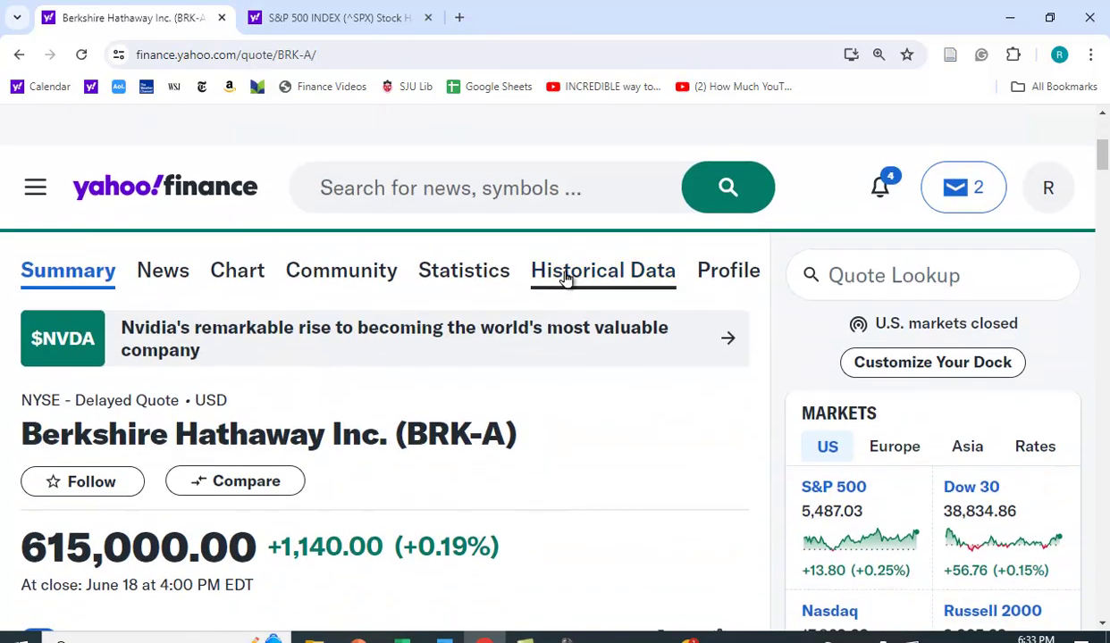
click(565, 257)
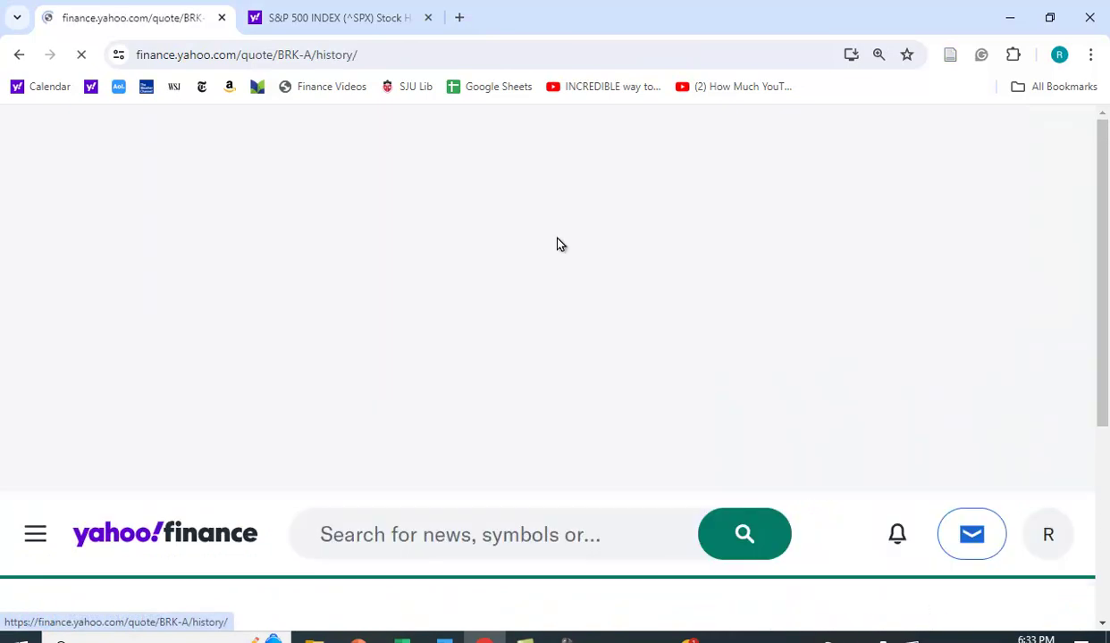
- Set the BRK-A price history frequency to Monthly and look at the date range choices without changing them
scroll(436, 322, down, 1)
click(641, 464)
click(641, 615)
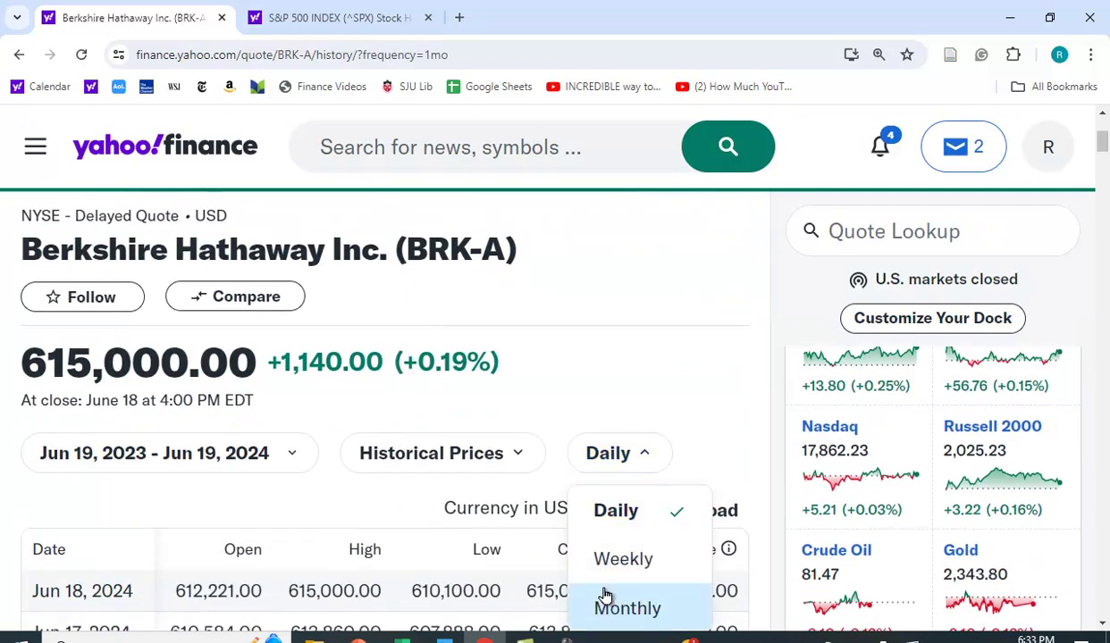
click(288, 453)
scroll(550, 394, down, 1)
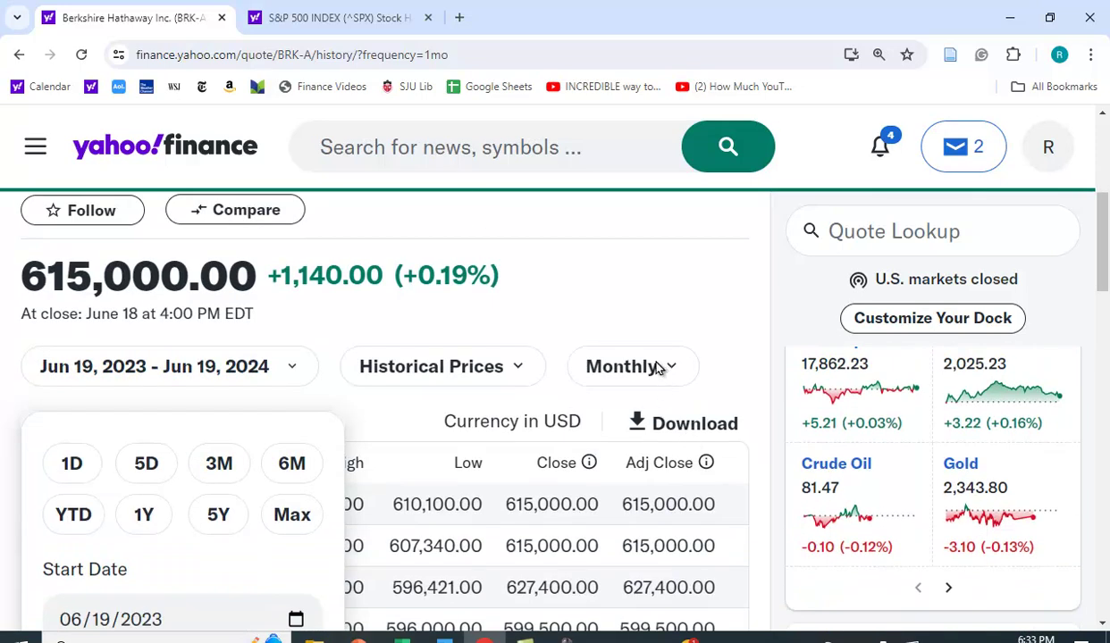
click(614, 271)
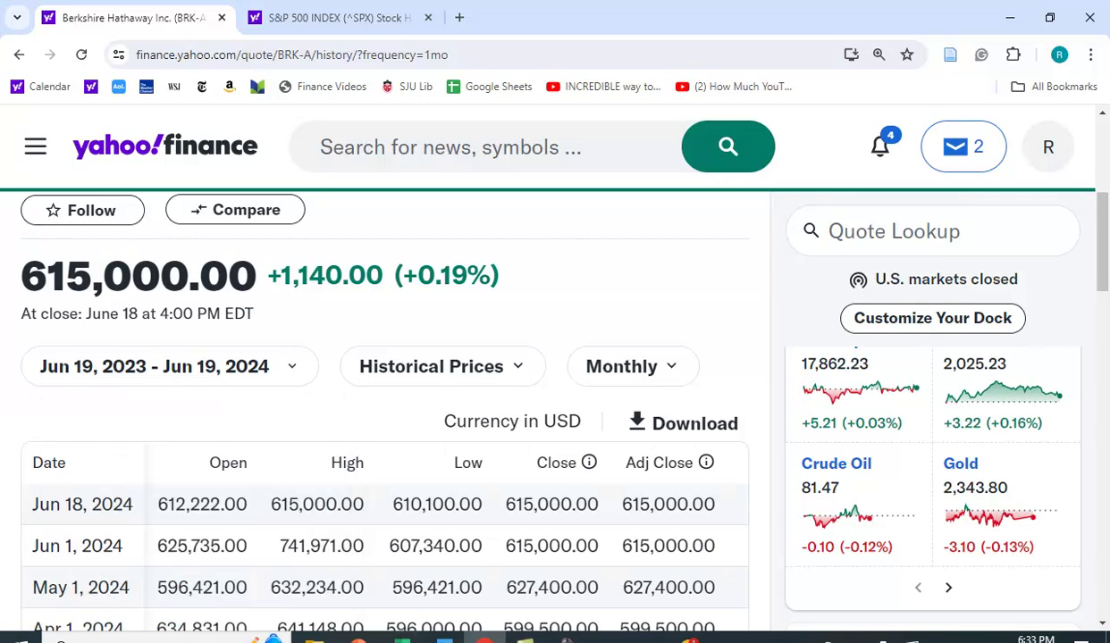
- Switch to the BRK-A.csv workbook in Excel and examine the downloaded monthly prices at 120% zoom
mouse_move(402, 636)
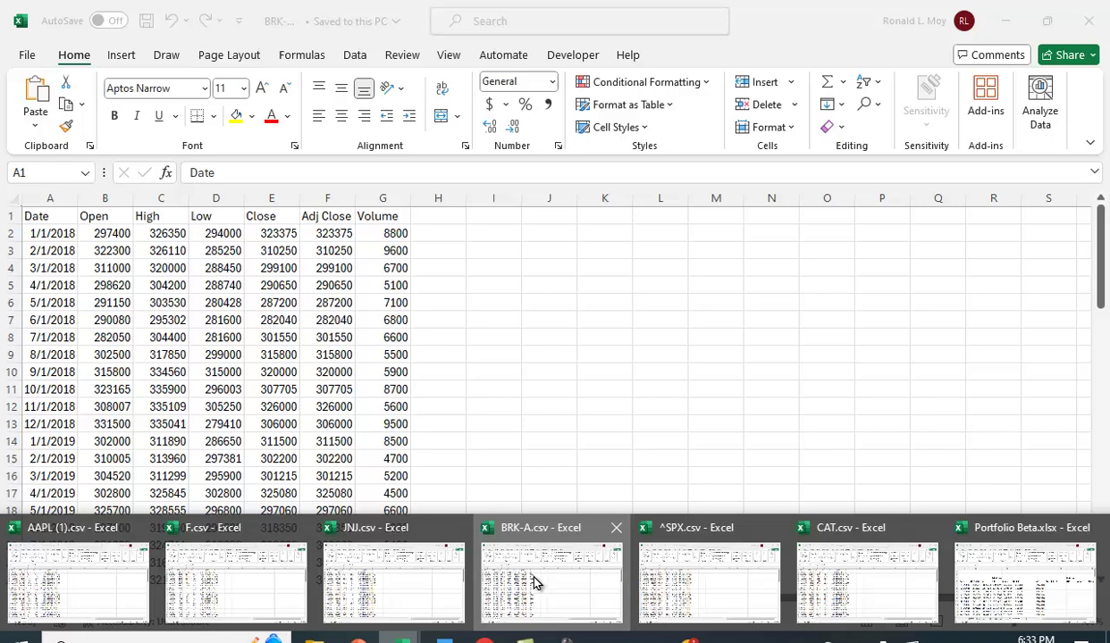
click(536, 581)
click(501, 422)
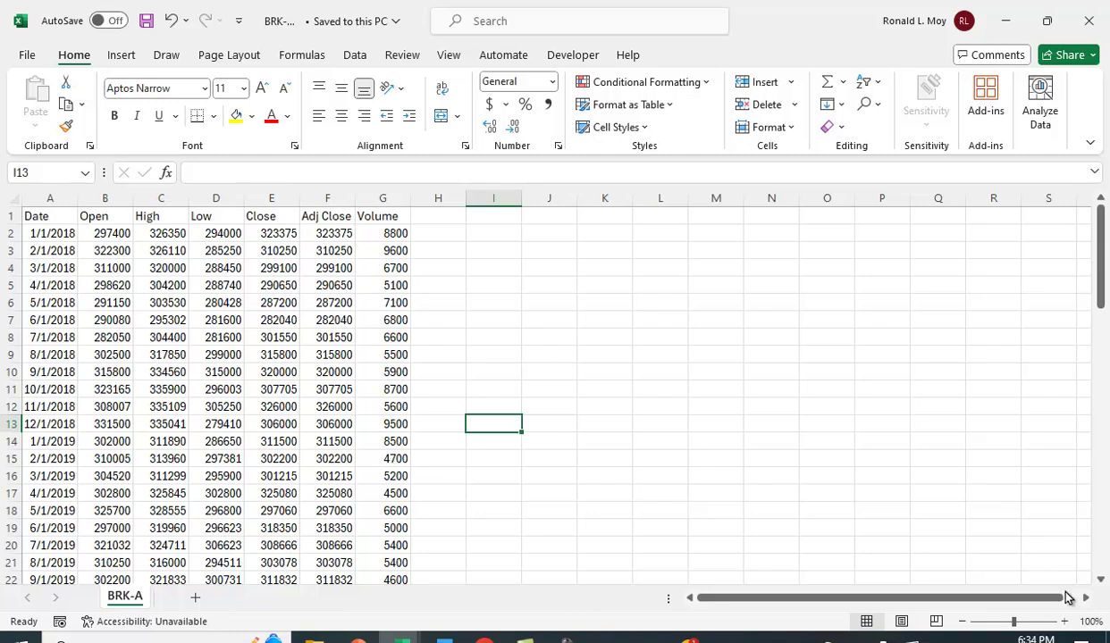
click(1066, 621)
click(1066, 621)
scroll(912, 509, up, 1)
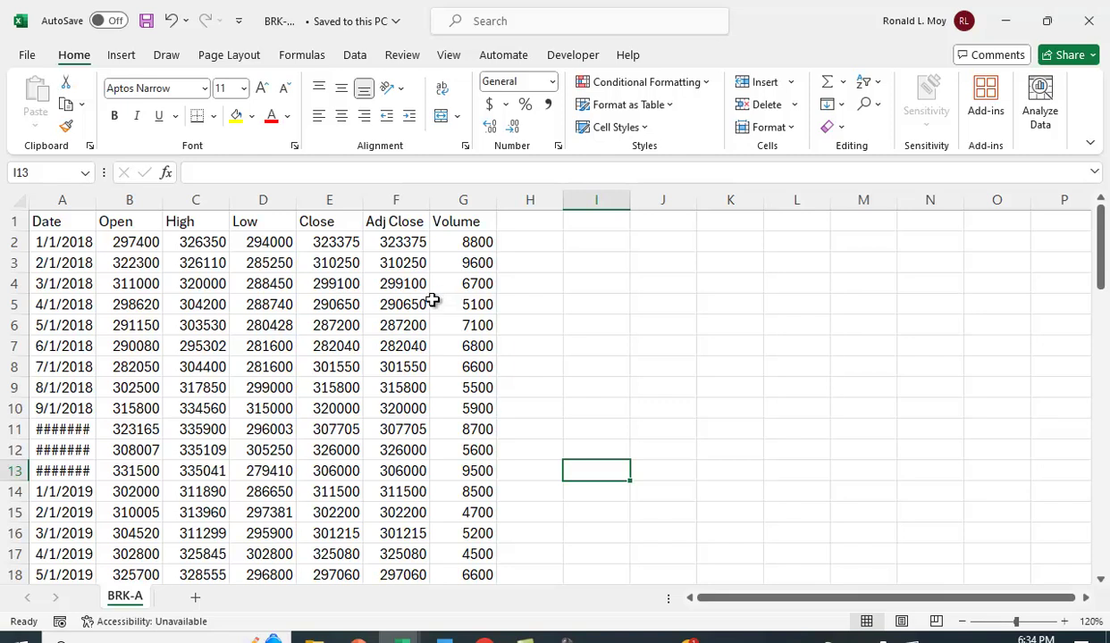
- Switch back to the browser and view the S&P 500 INDEX (^SPX) historical data page
click(484, 639)
click(299, 20)
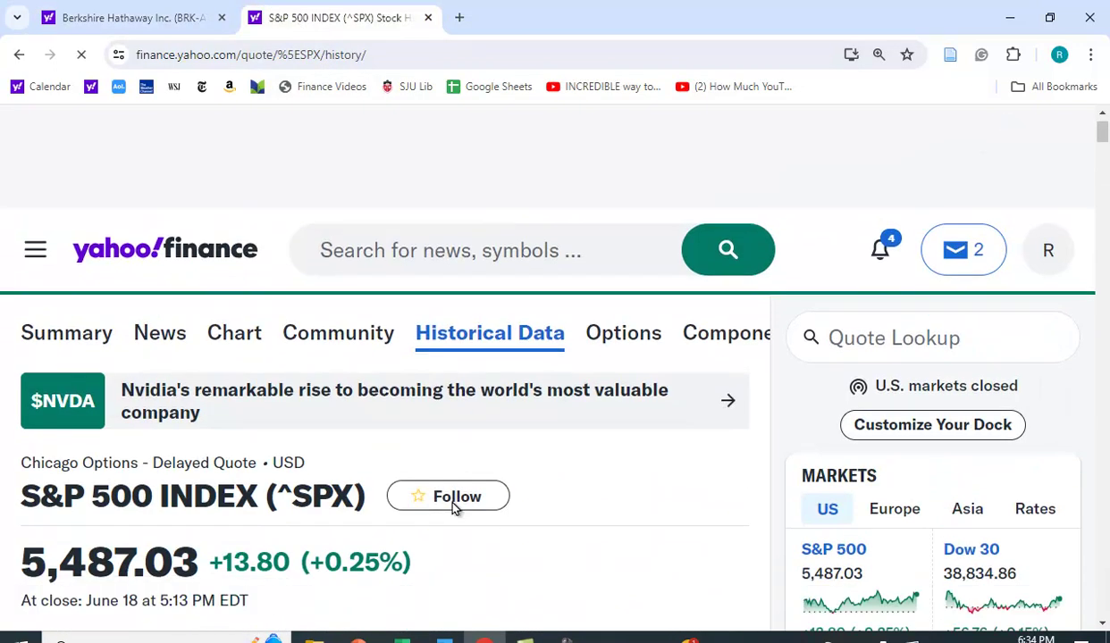
scroll(505, 494, down, 2)
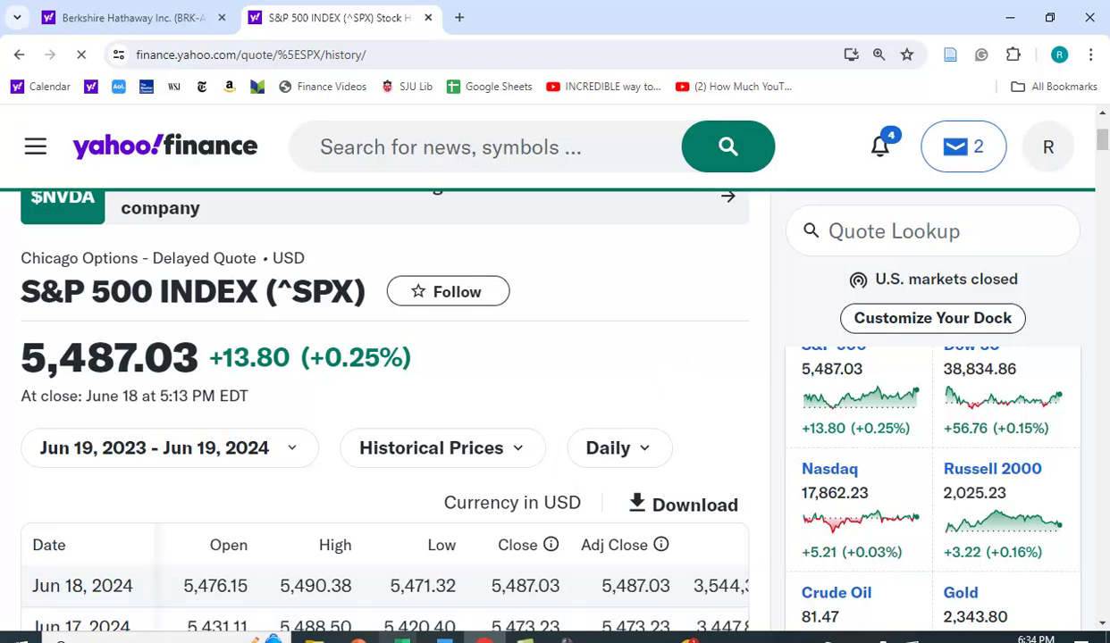
- Switch to the Portfolio Beta.xlsx workbook and enter the S&P 500 return formula =B6/B5-1 in cell I6
mouse_move(402, 637)
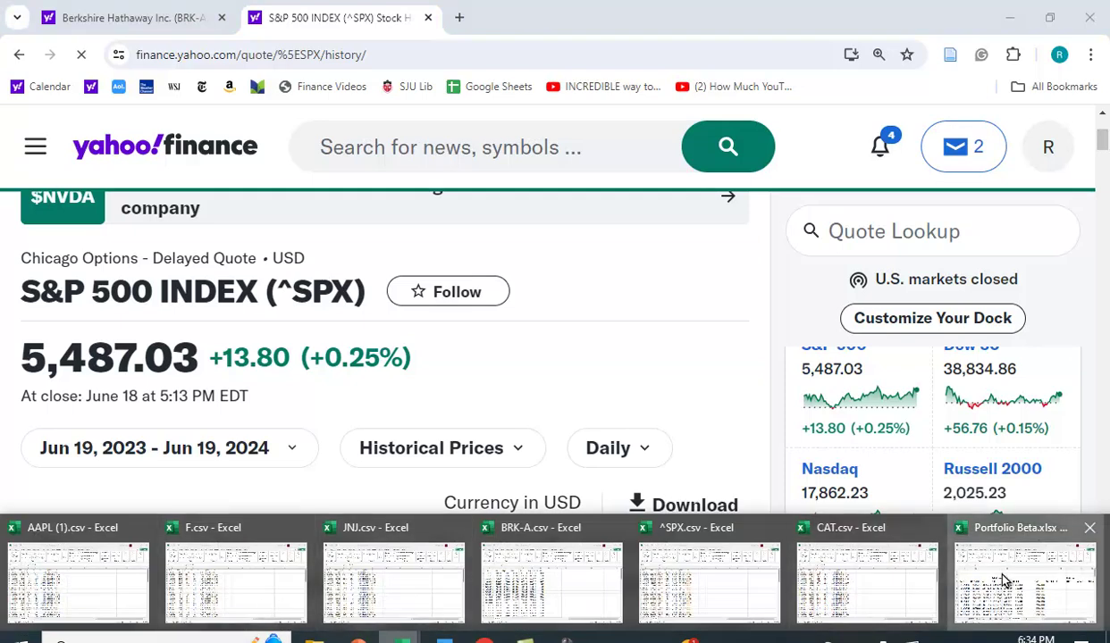
click(1002, 586)
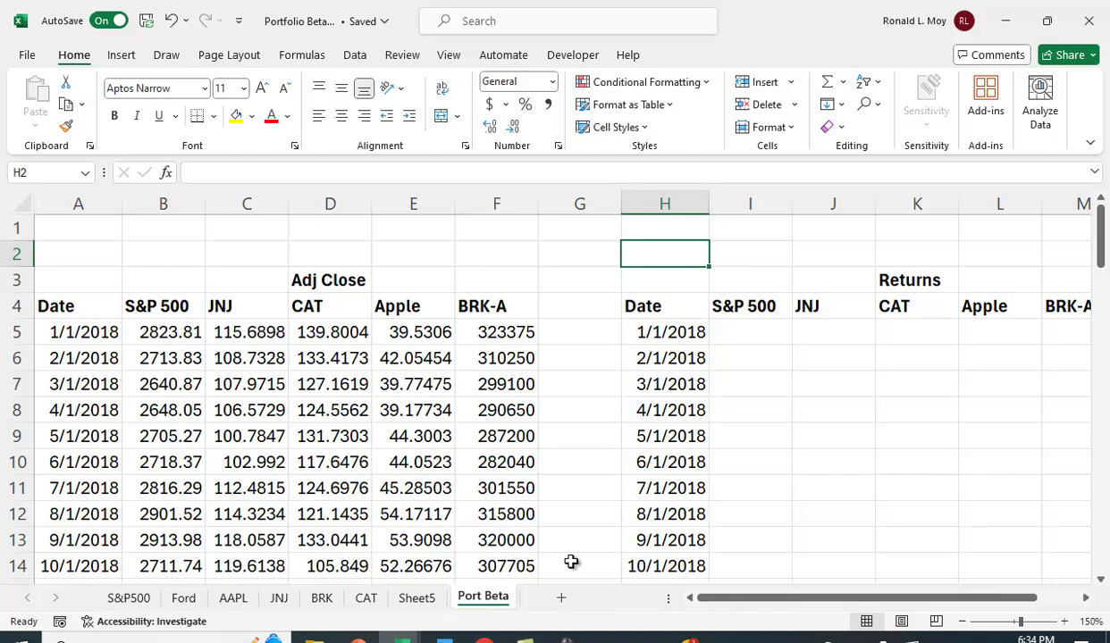
click(751, 361)
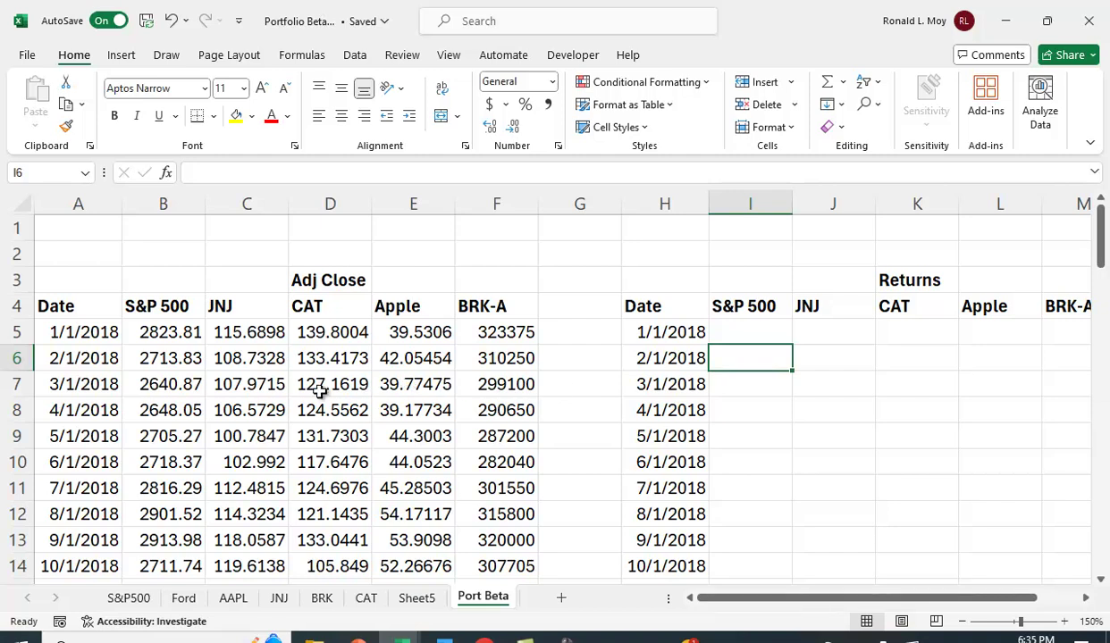
text(=)
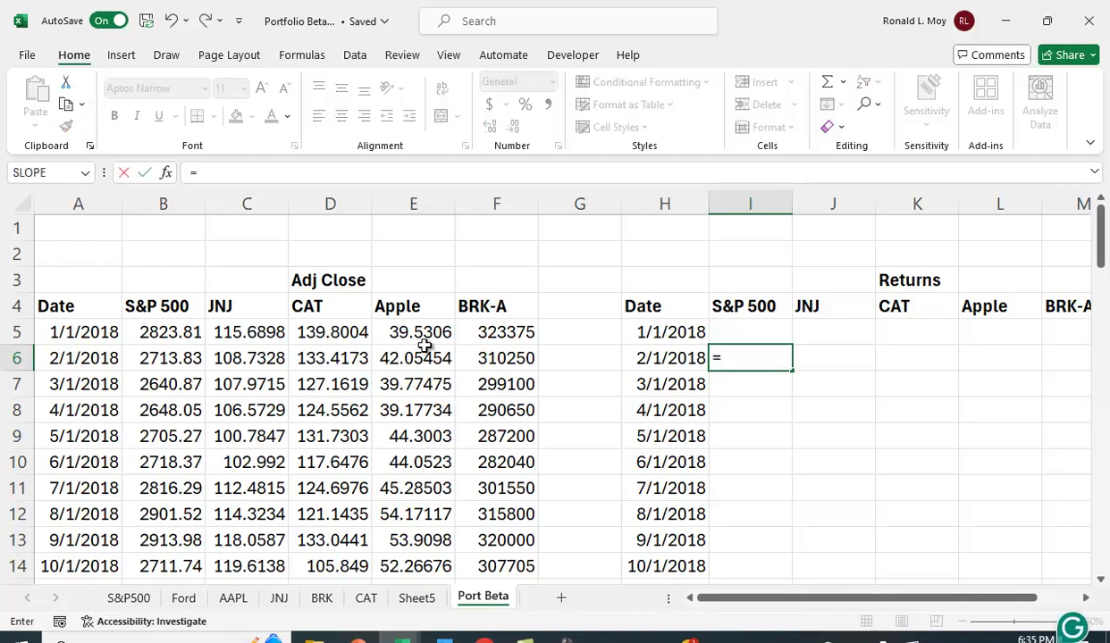
click(175, 358)
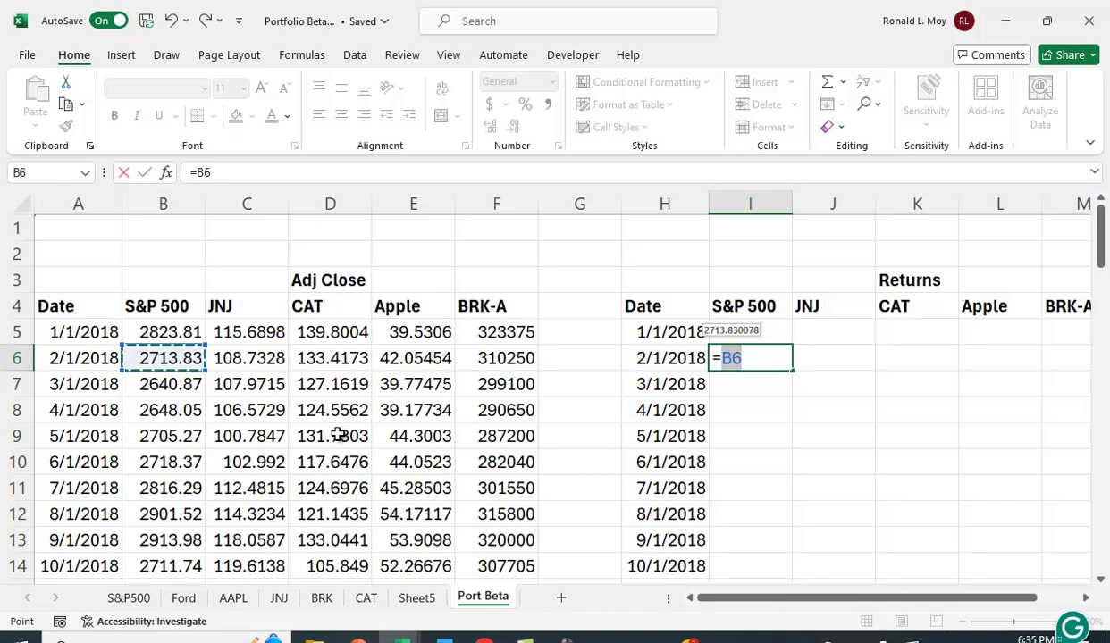
text(/)
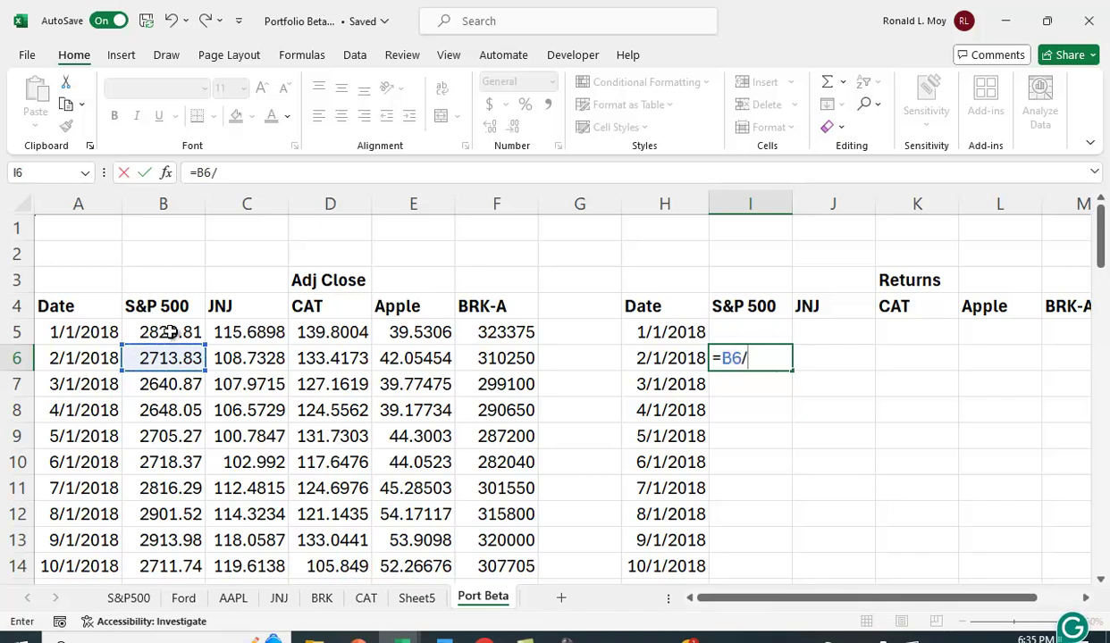
click(173, 333)
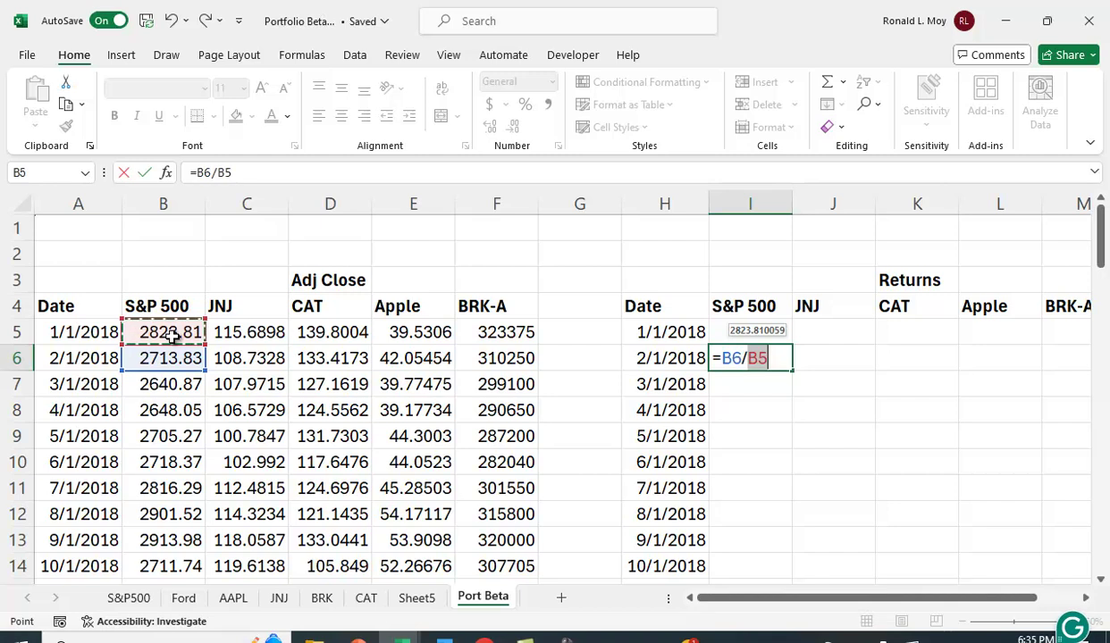
text(-1)
key(Return)
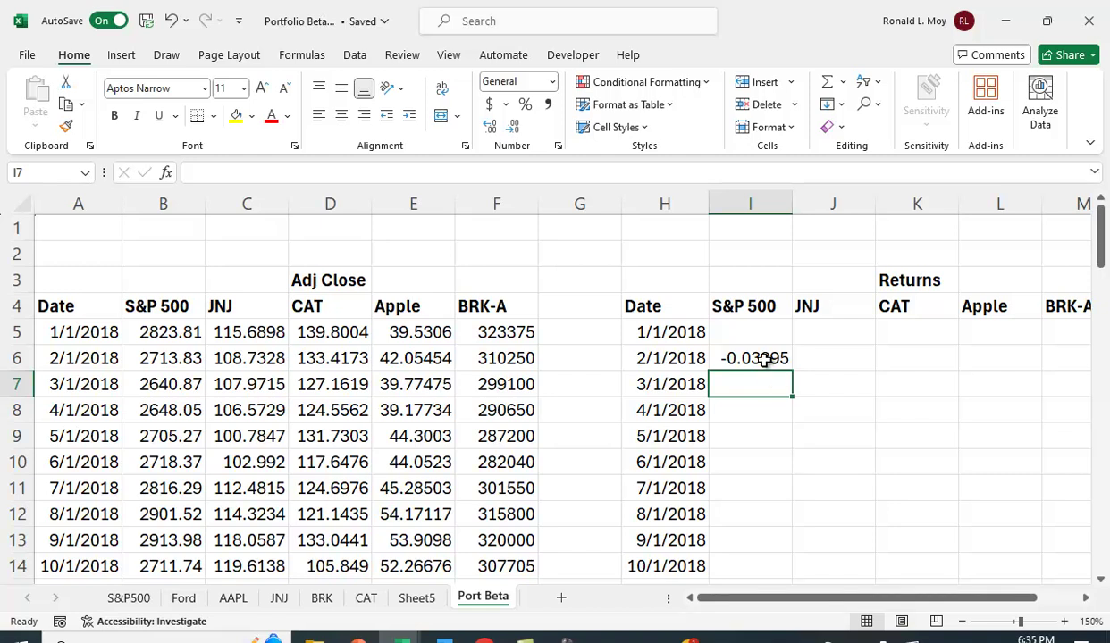
- Copy the return formula from I6 across to M6 and check the formula in the BRK-A column
click(769, 358)
drag(996, 607, 1052, 604)
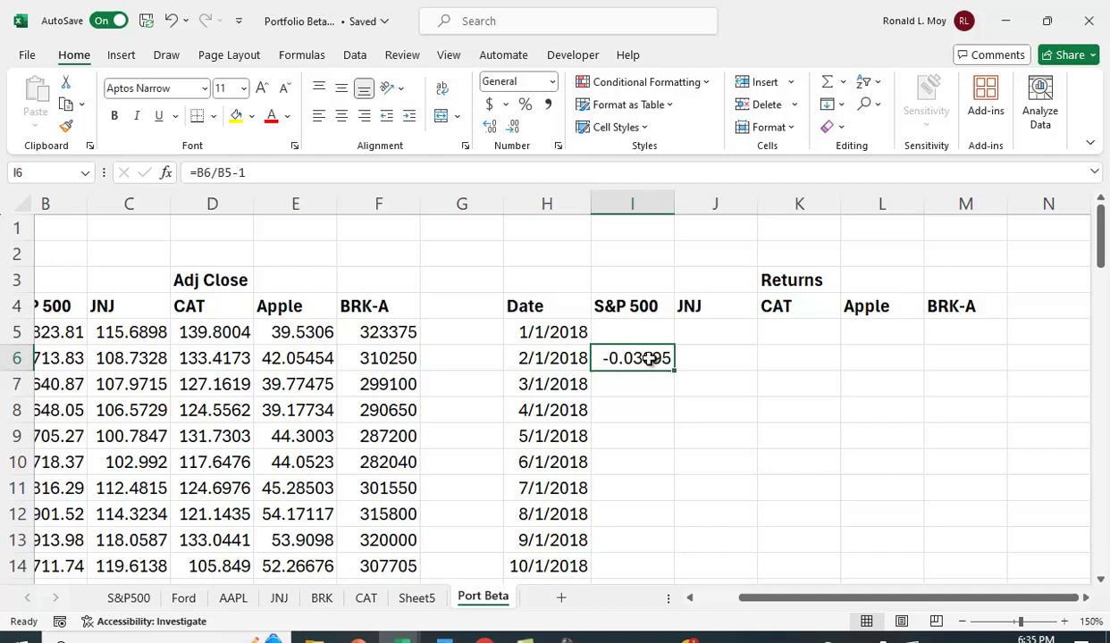
drag(676, 370, 976, 382)
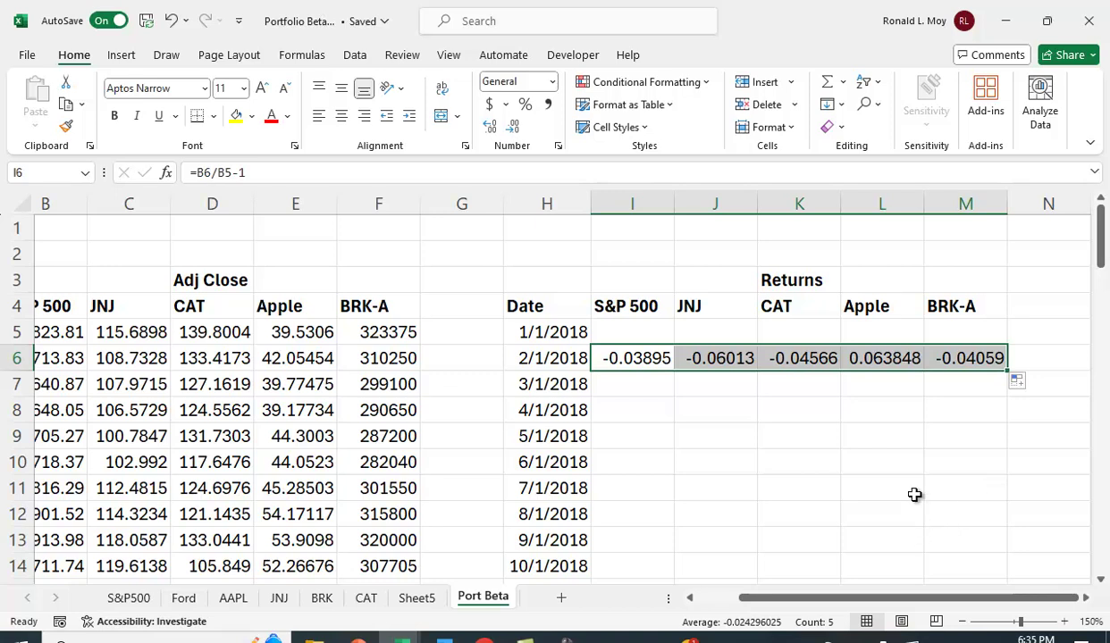
click(978, 359)
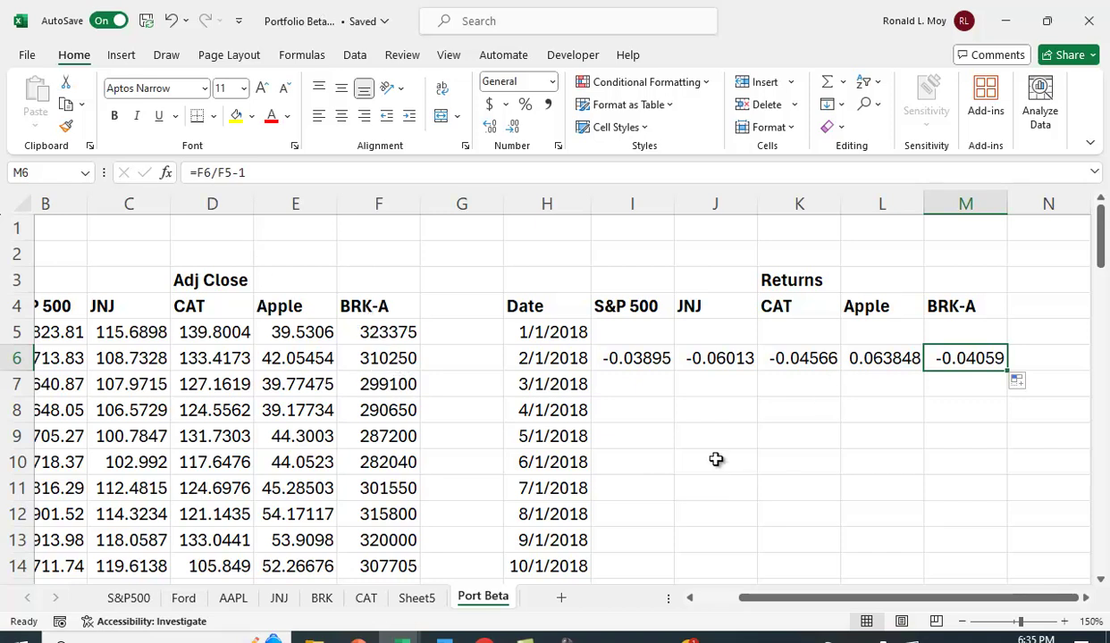
- Format the returns in I6:M6 as percentages with two decimal places
drag(607, 356, 939, 365)
click(525, 106)
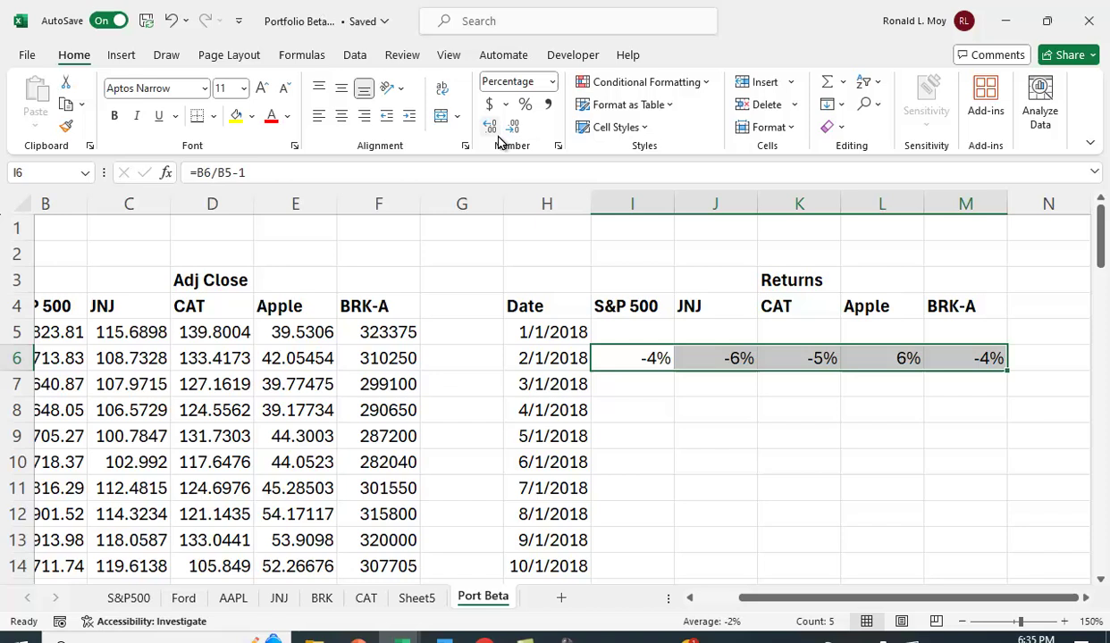
click(490, 129)
click(490, 131)
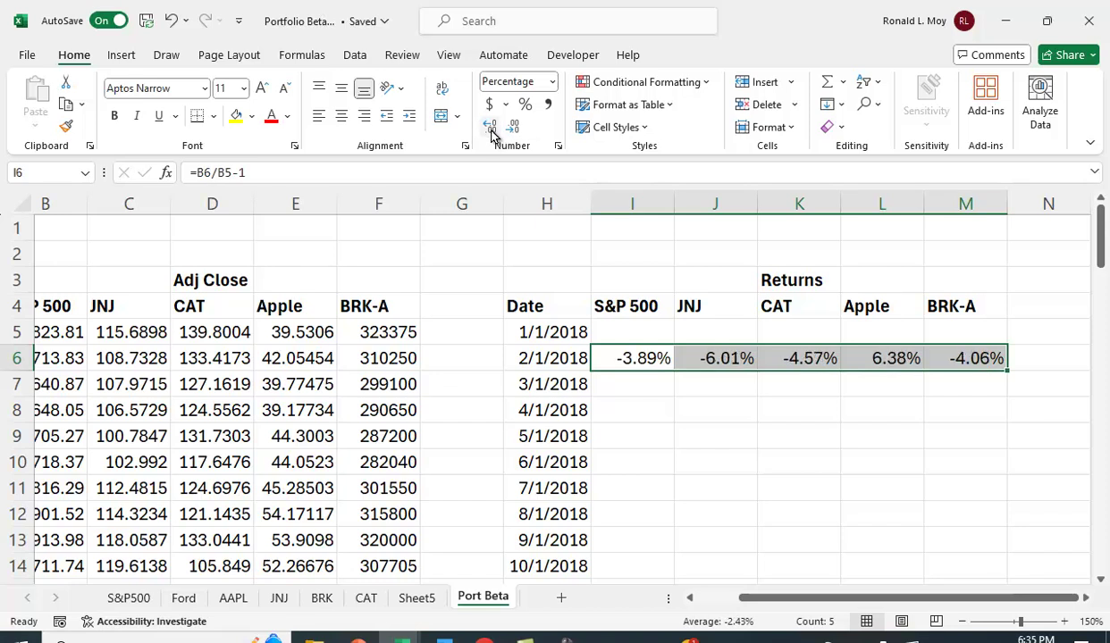
click(748, 458)
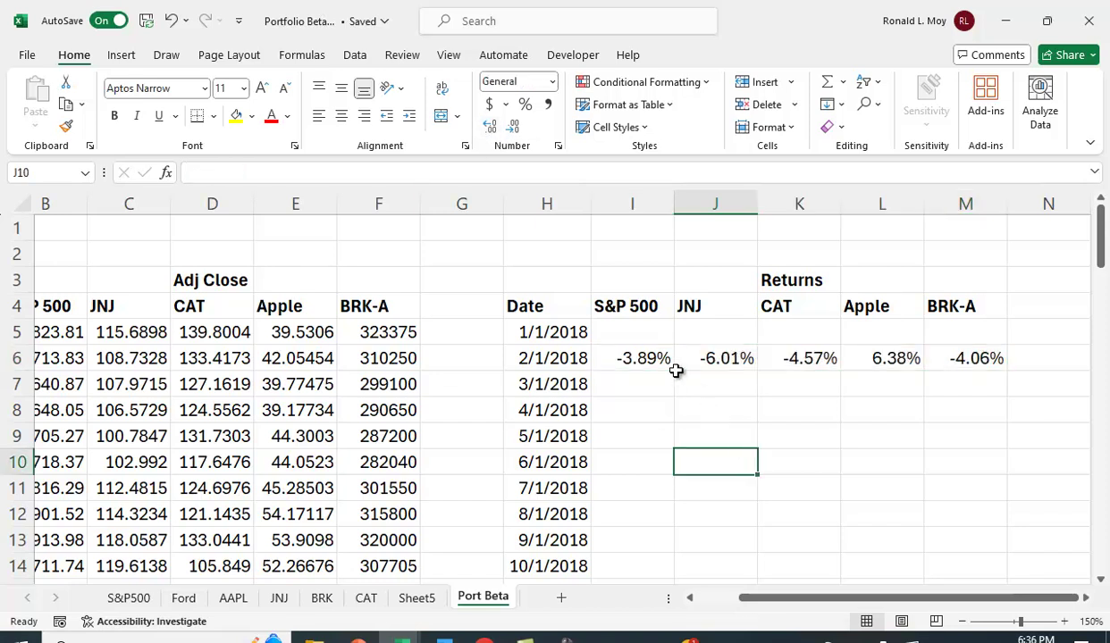
- Fill the return formulas in I6:M6 down to the 12/1/2023 row, row 76
drag(656, 359, 940, 360)
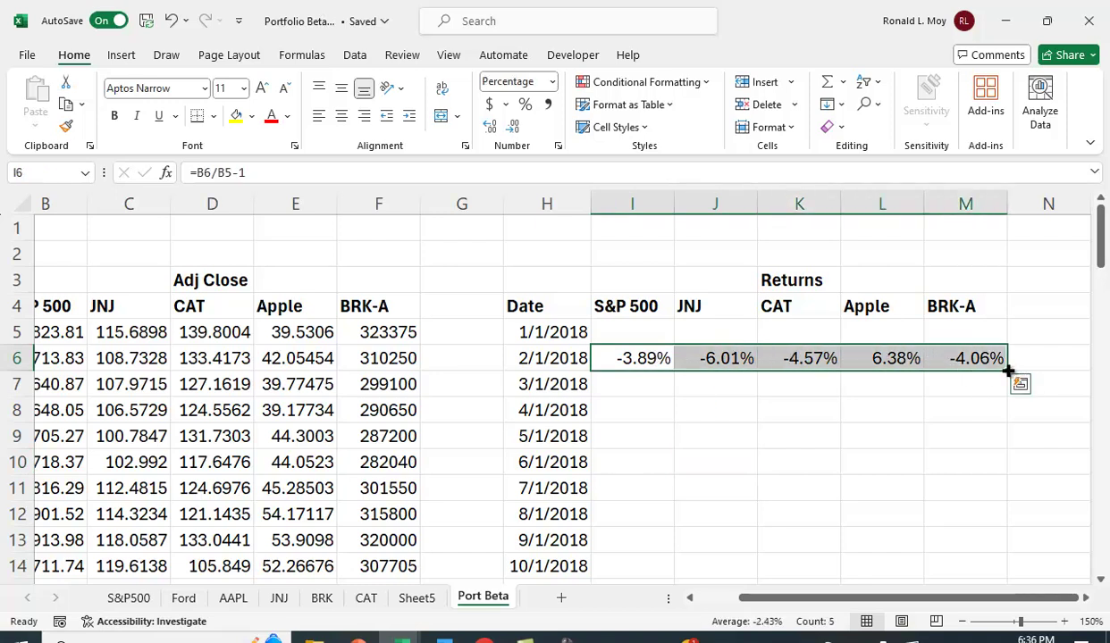
drag(1007, 370, 1000, 579)
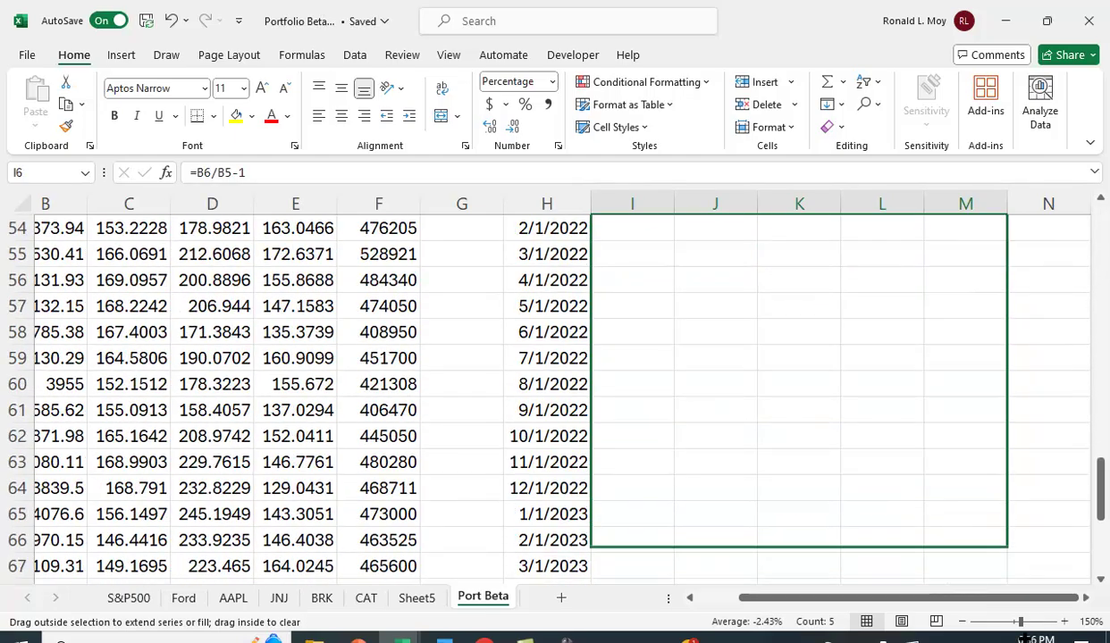
drag(1021, 638, 938, 522)
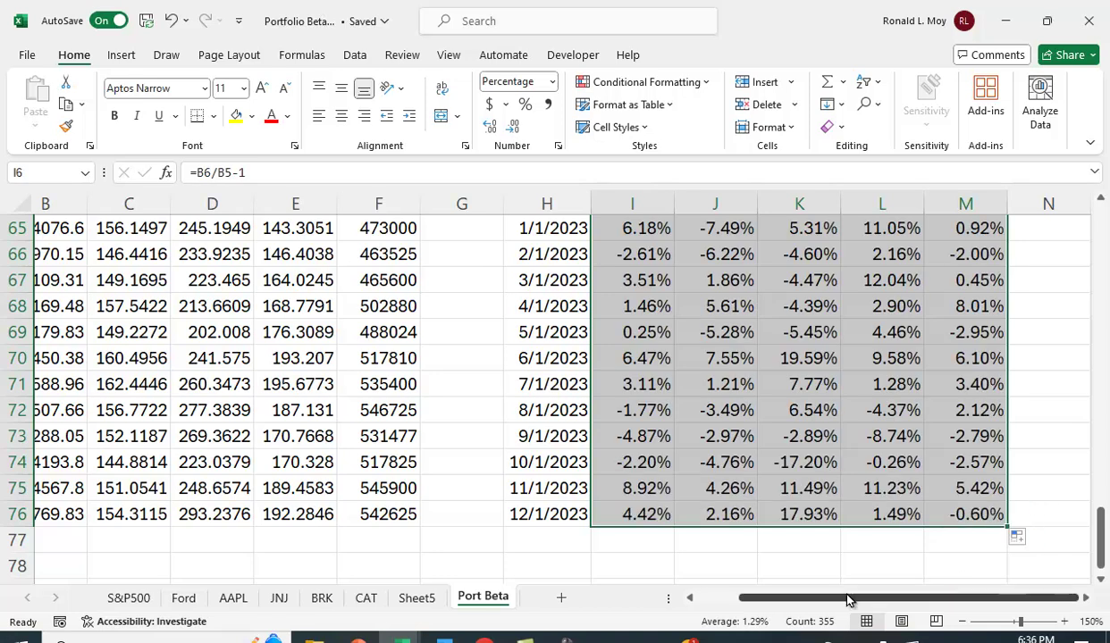
click(785, 569)
scroll(795, 554, up, 20)
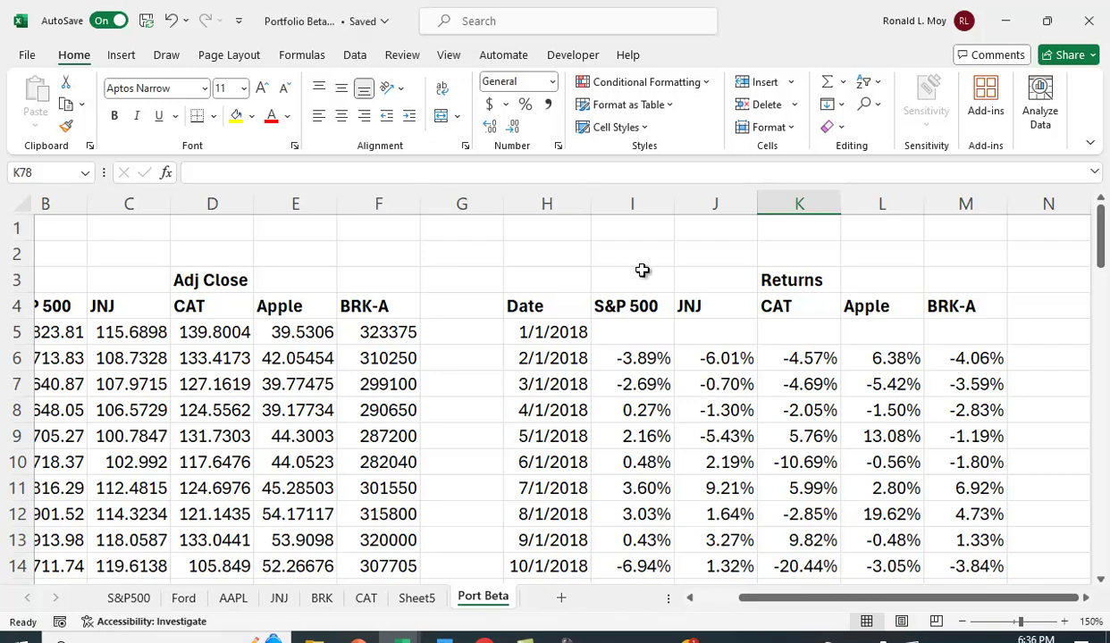
click(354, 55)
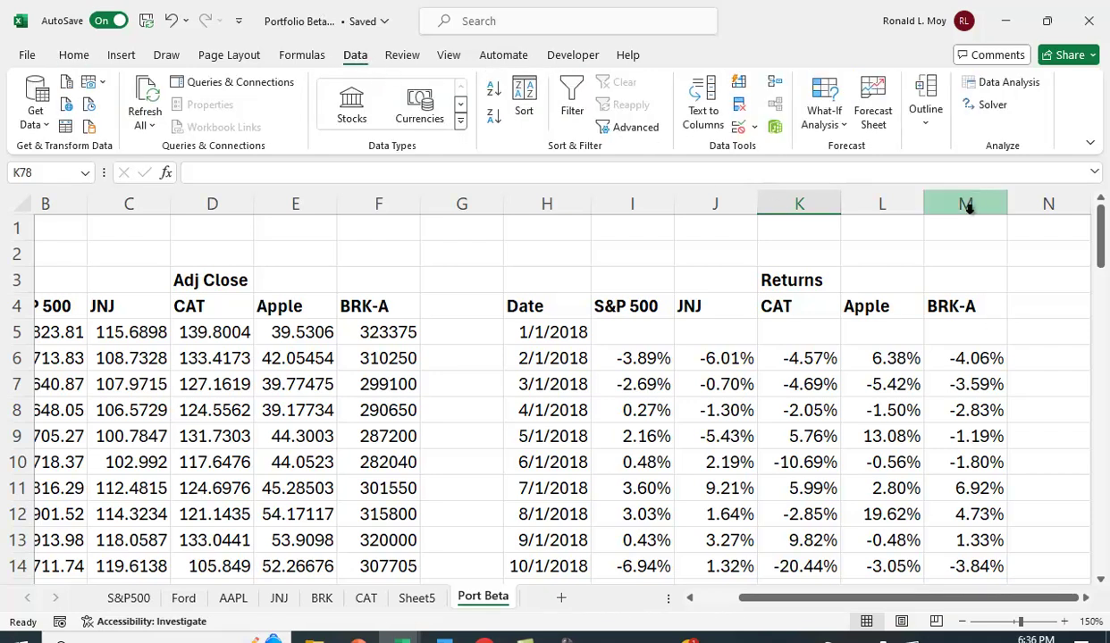
click(1005, 86)
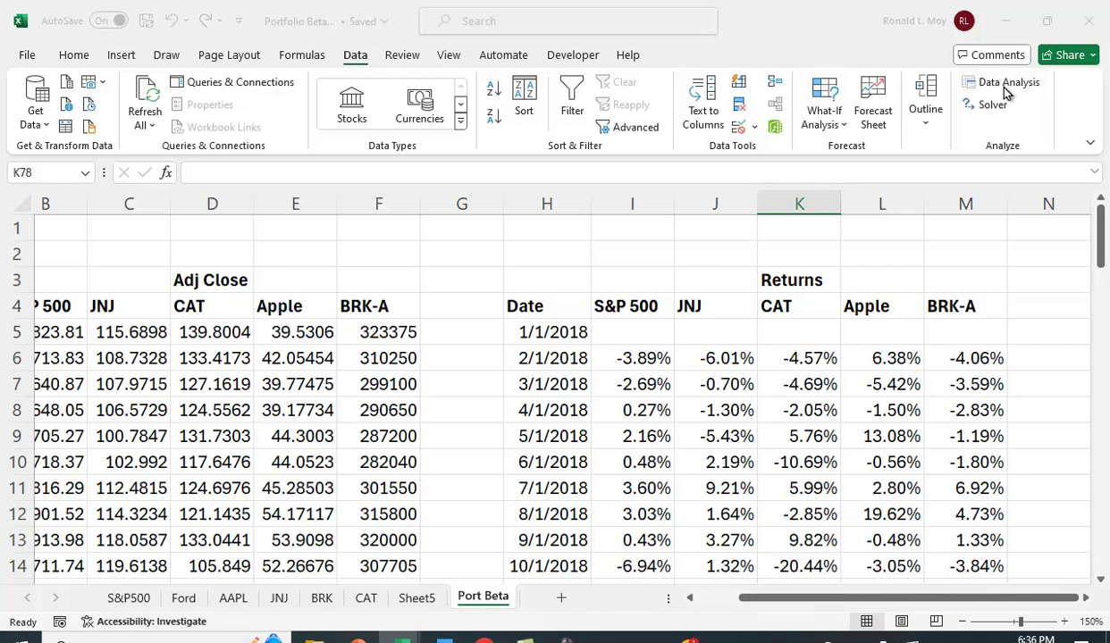
scroll(827, 298, down, 2)
click(722, 329)
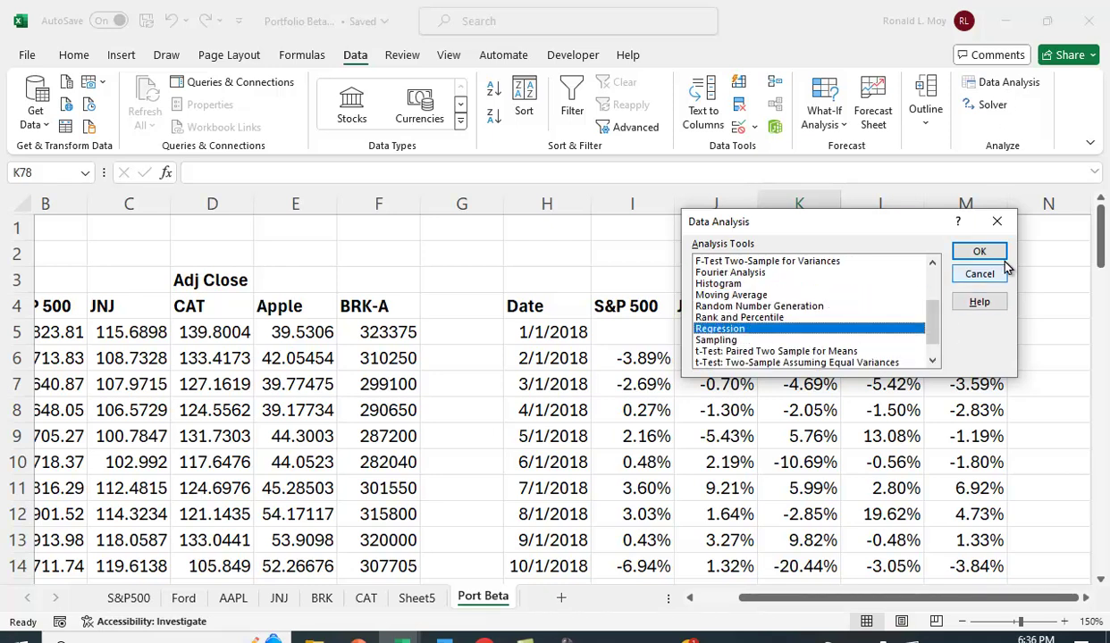
click(979, 251)
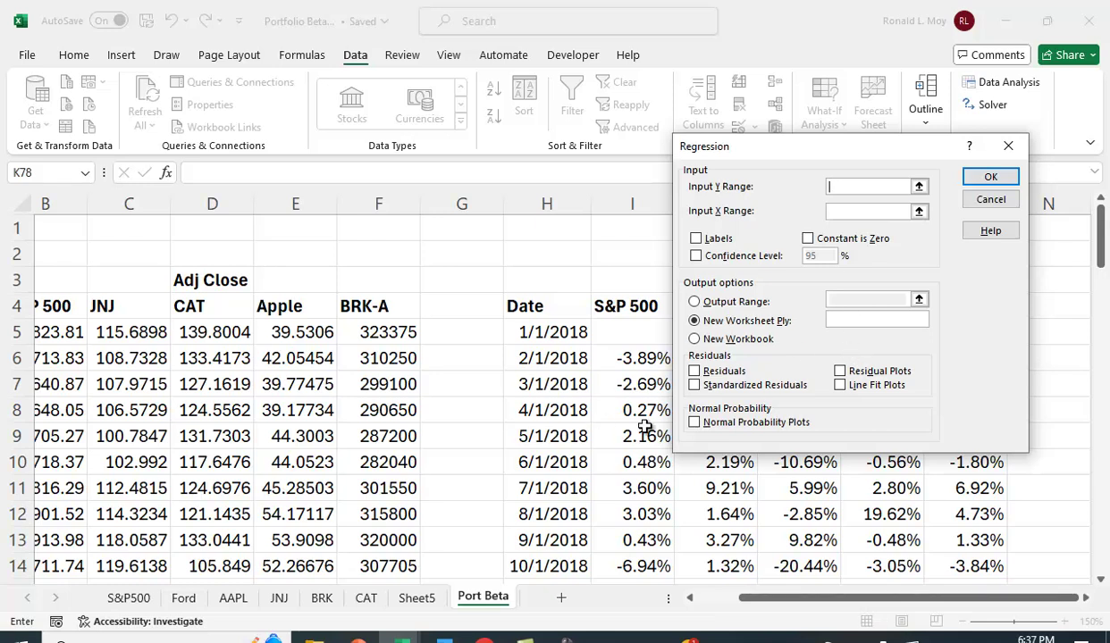
click(990, 200)
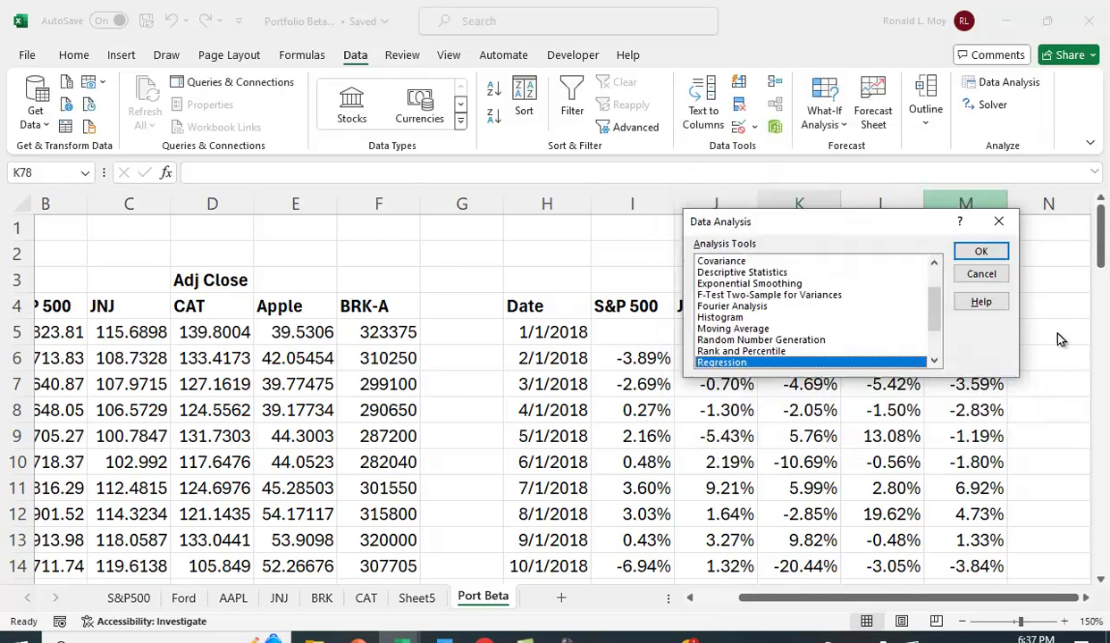
click(980, 274)
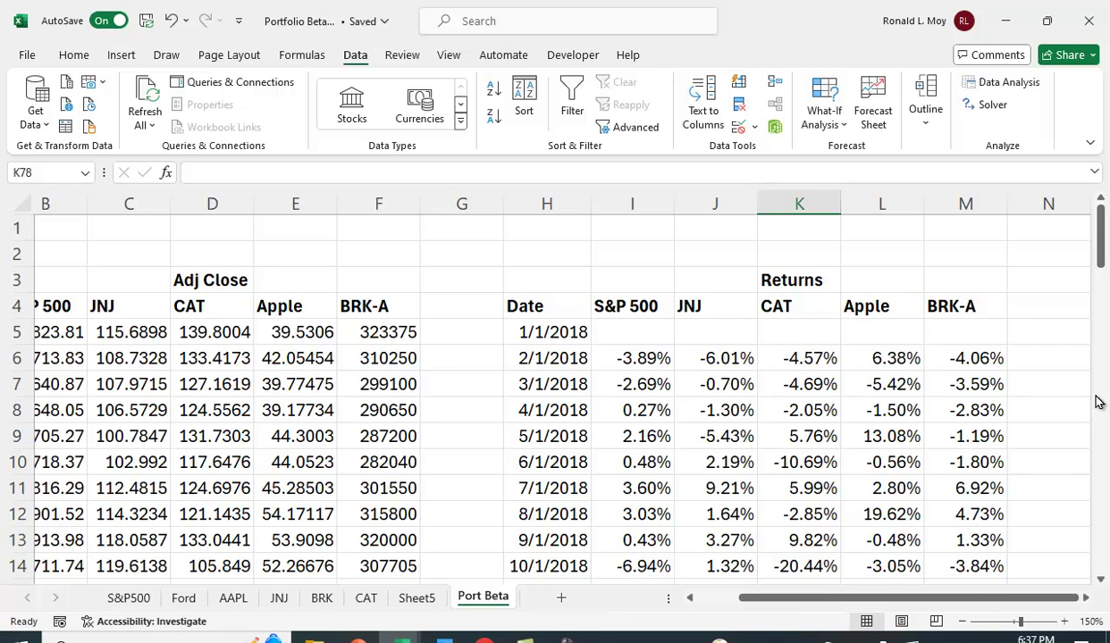
- Enter the label Beta in cell I78 below the returns table
drag(1100, 256, 1102, 569)
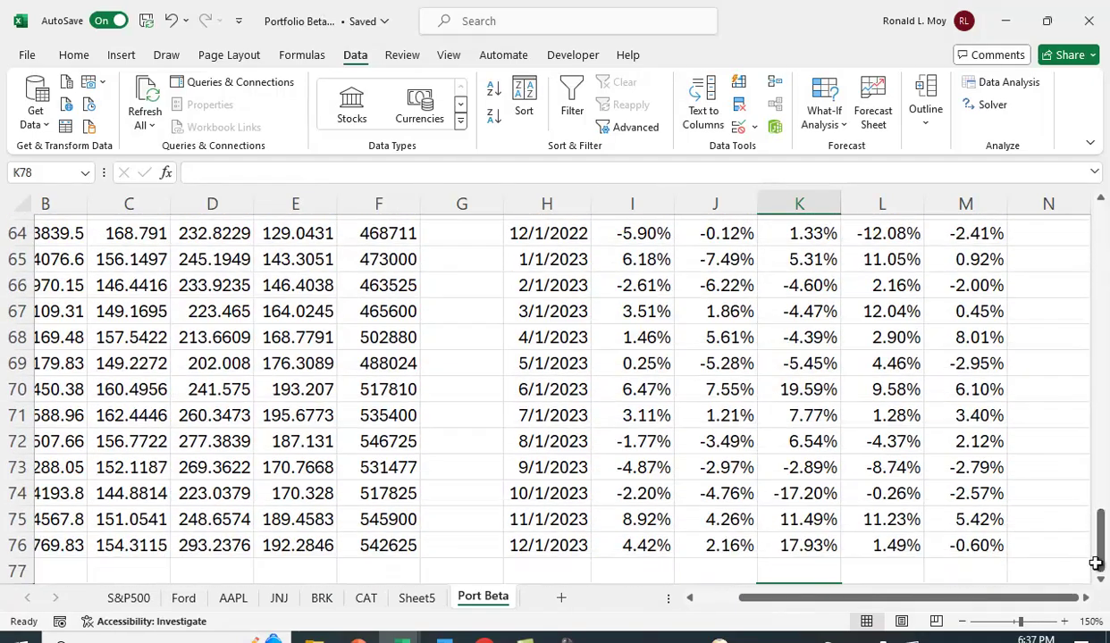
scroll(1058, 498, down, 1)
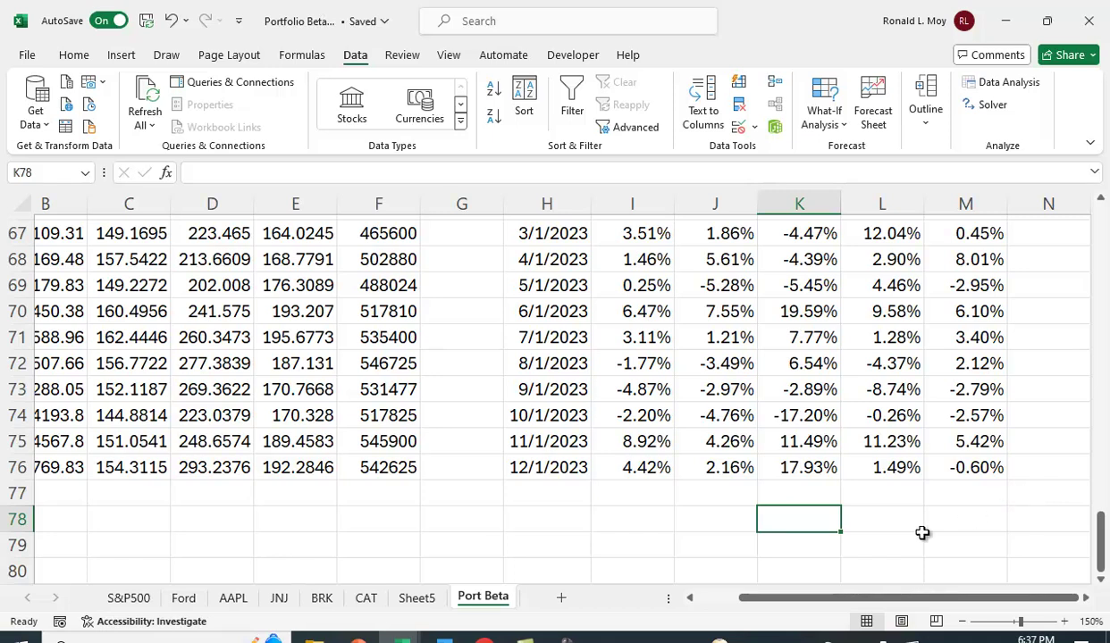
click(647, 520)
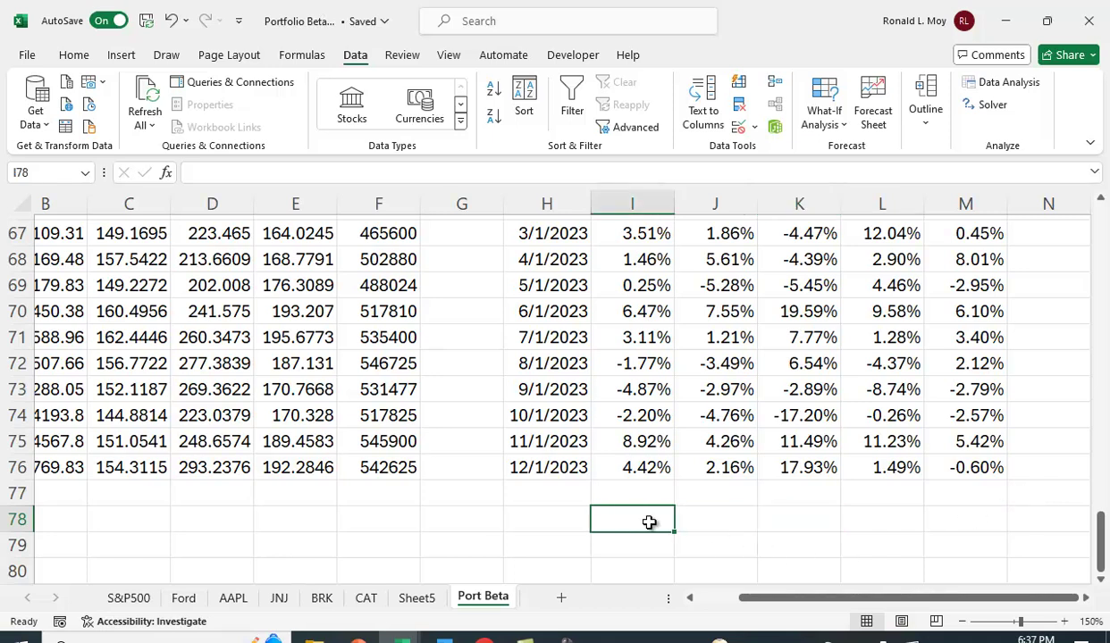
text(Beta)
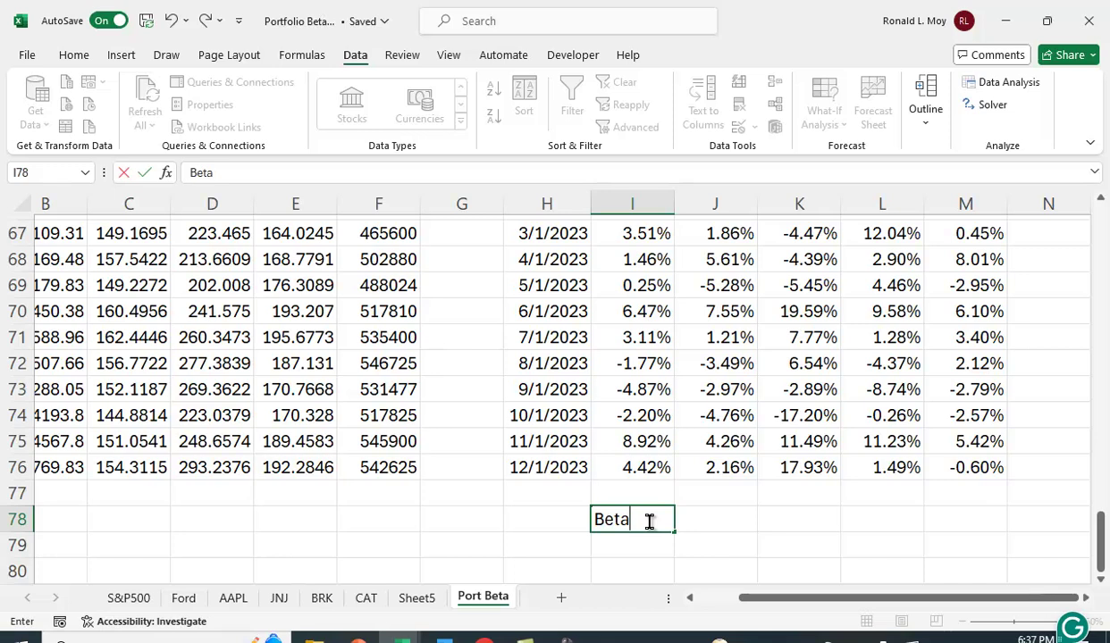
key(Tab)
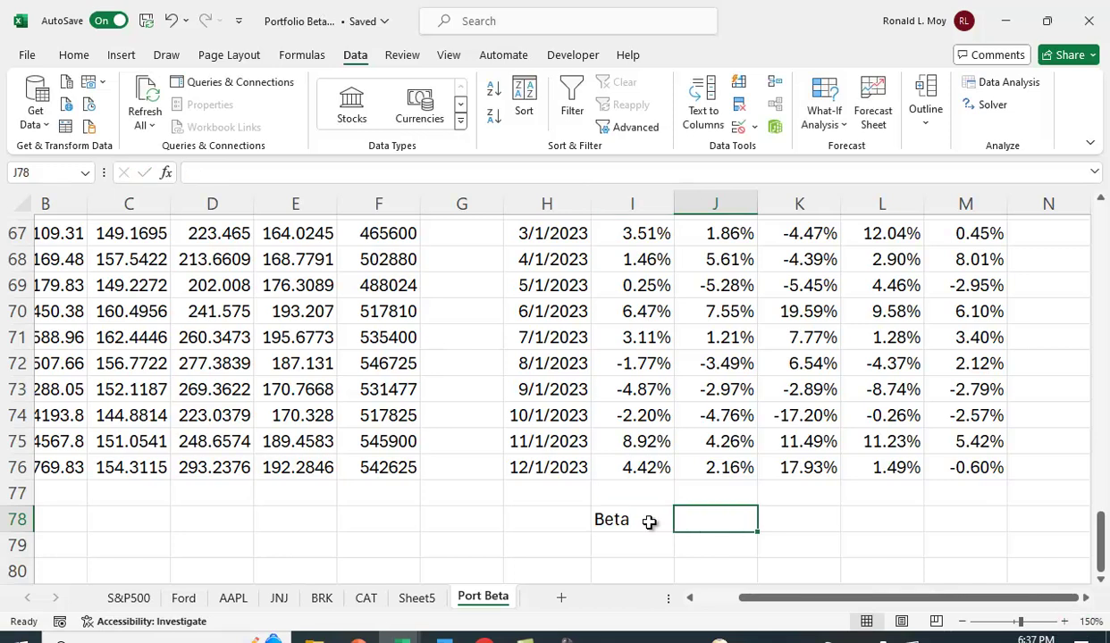
- Enter =SLOPE(J6:J76,$I$6:$I$76) in J78 to compute JNJ's beta against the S&P 500 returns
text(=slope)
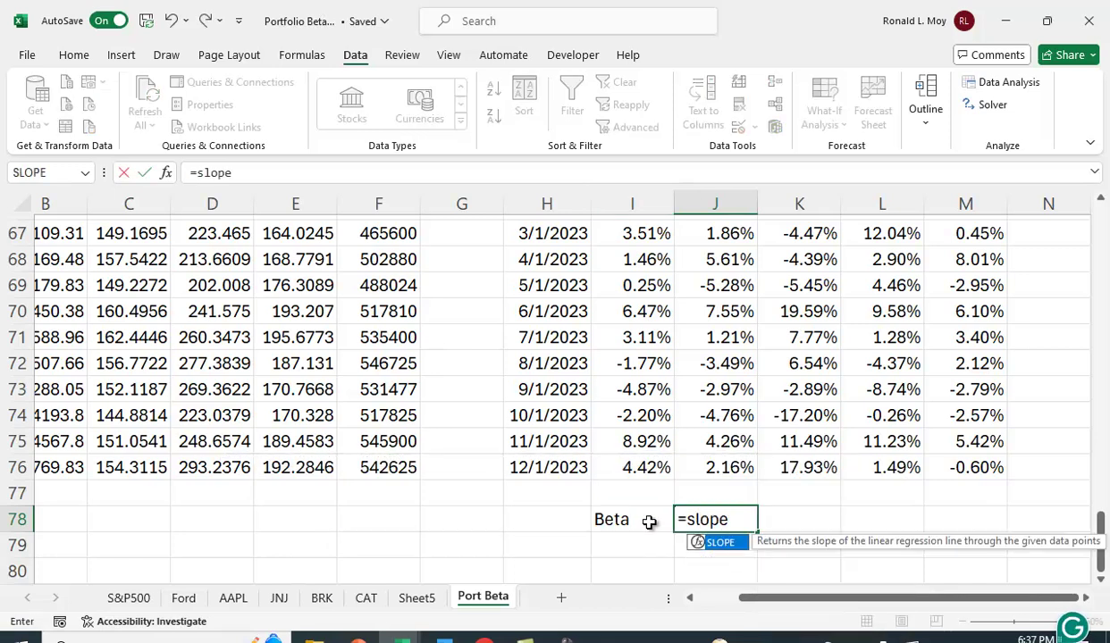
text(()
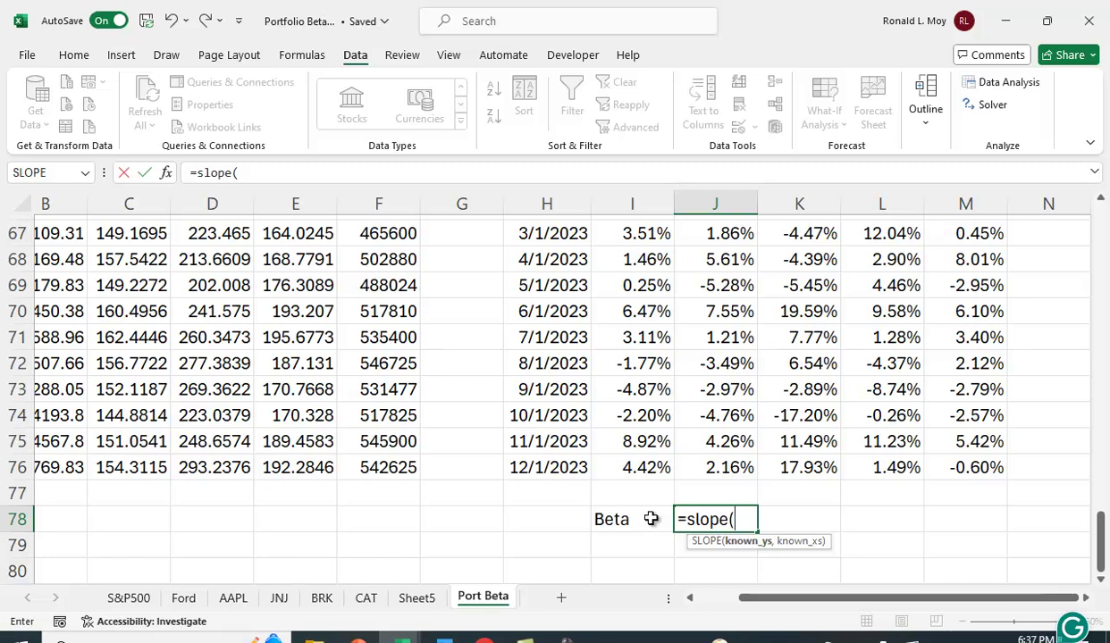
drag(1101, 551, 1074, 244)
click(710, 318)
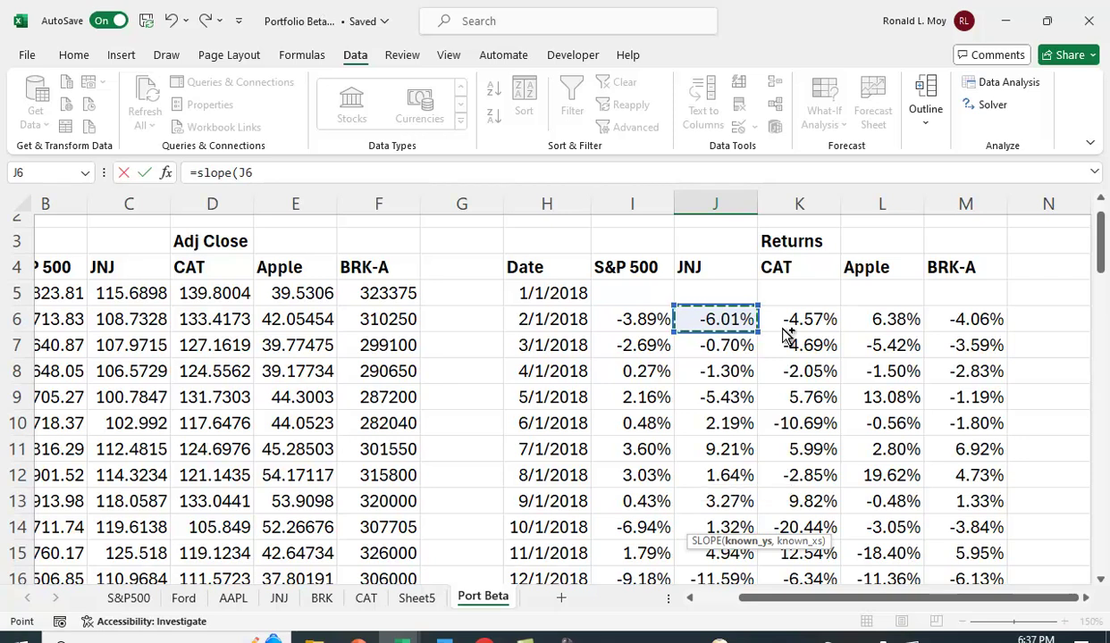
key(ctrl+shift+Down)
text(,)
scroll(715, 402, up, 20)
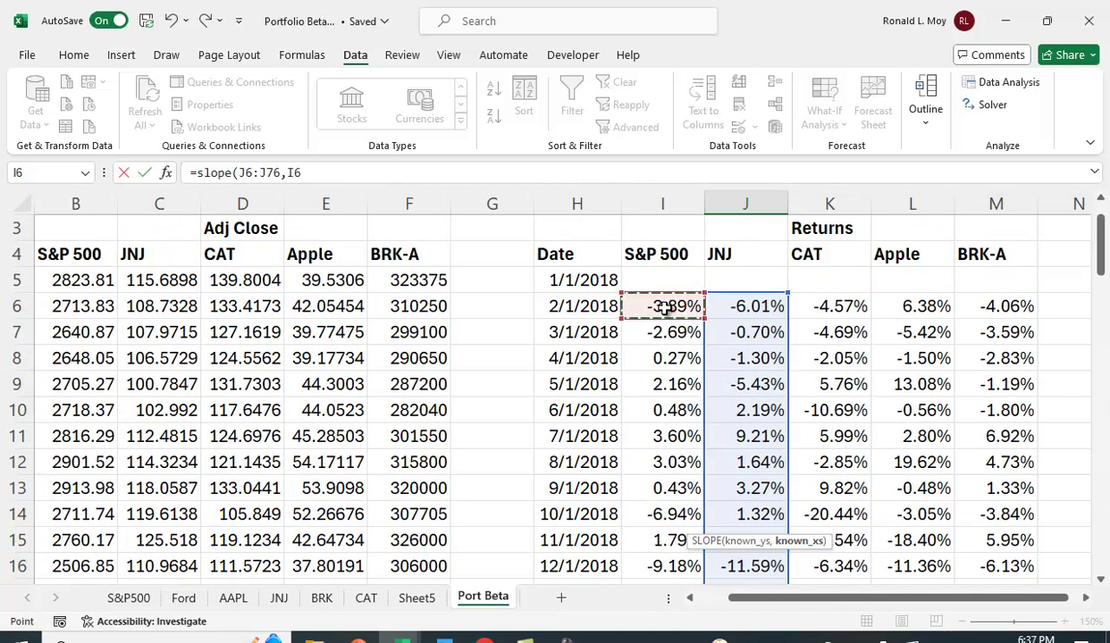
key(ctrl+shift+Down)
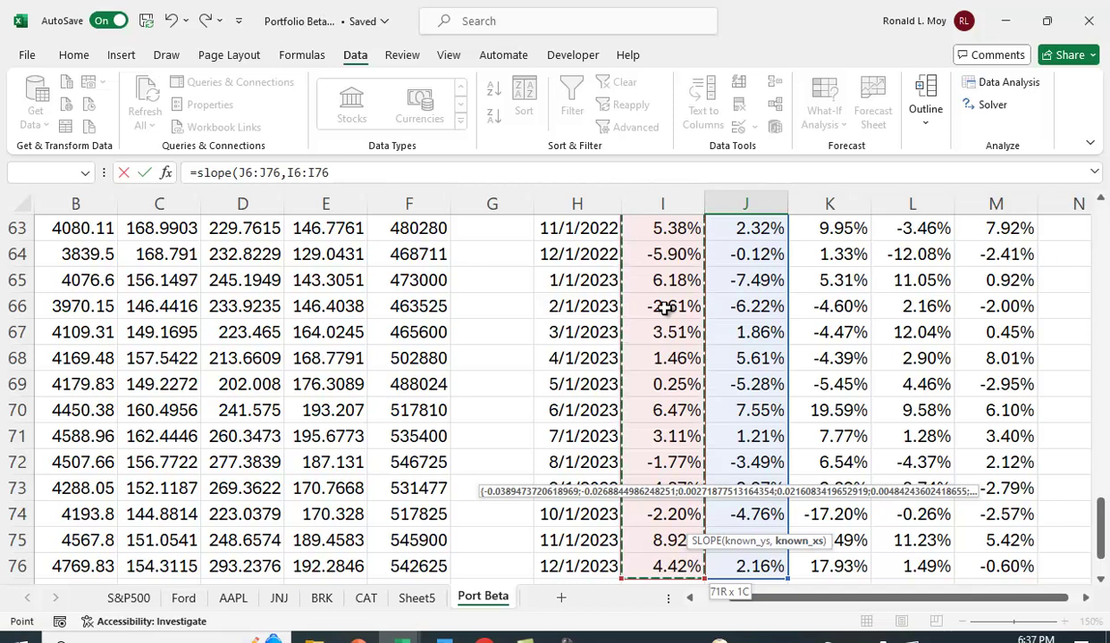
key(F4)
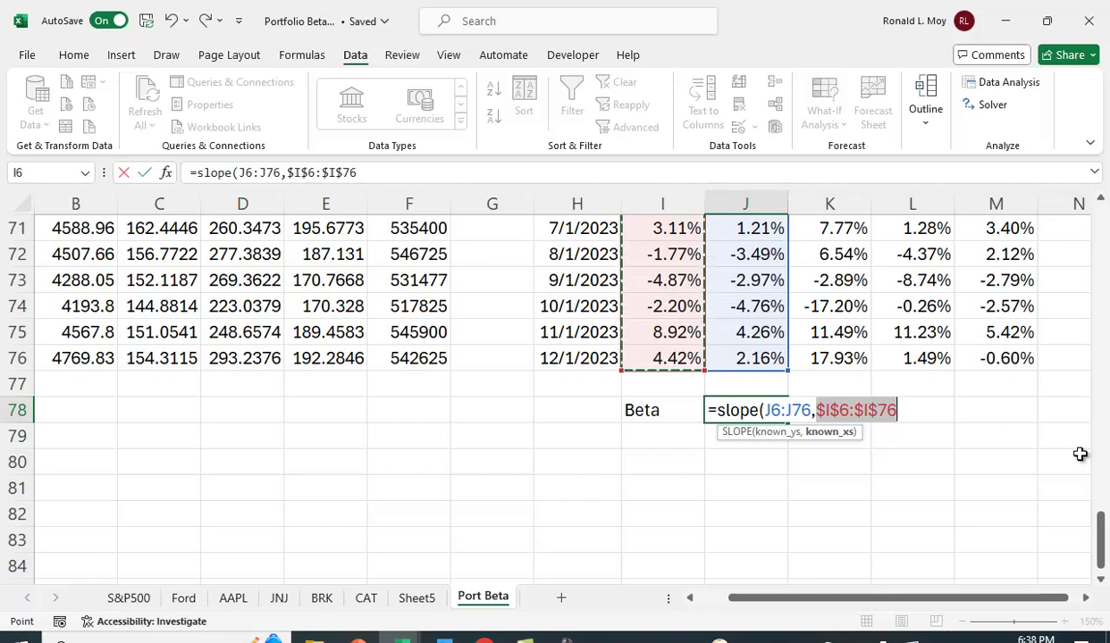
text())
key(Return)
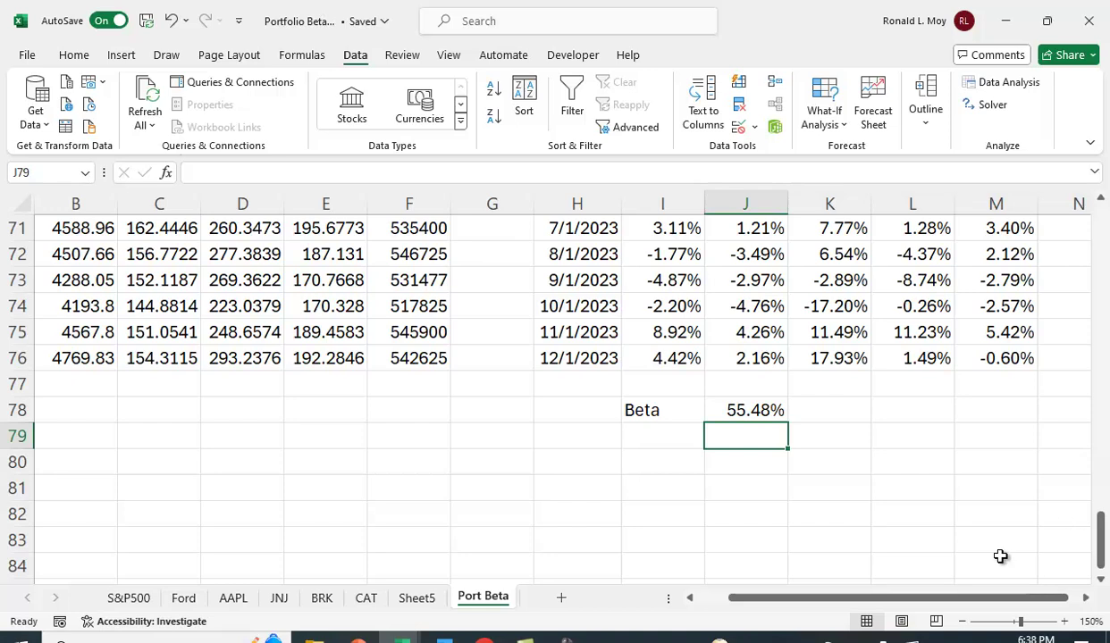
- Format J78 as a comma-style number with two decimals and fill its SLOPE formula across to M78
click(766, 414)
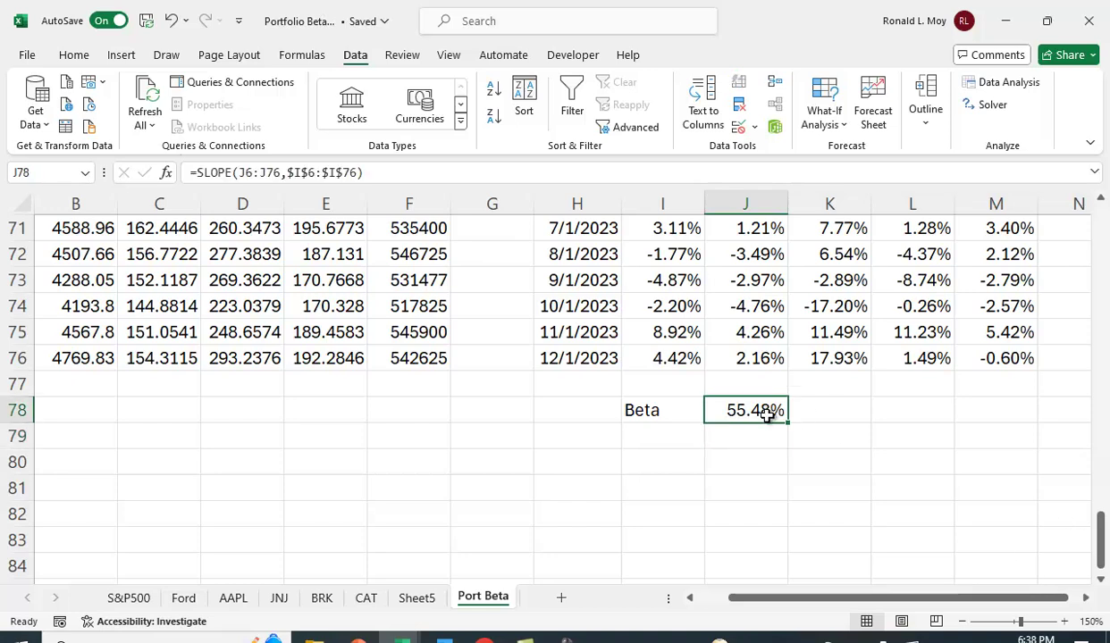
click(76, 55)
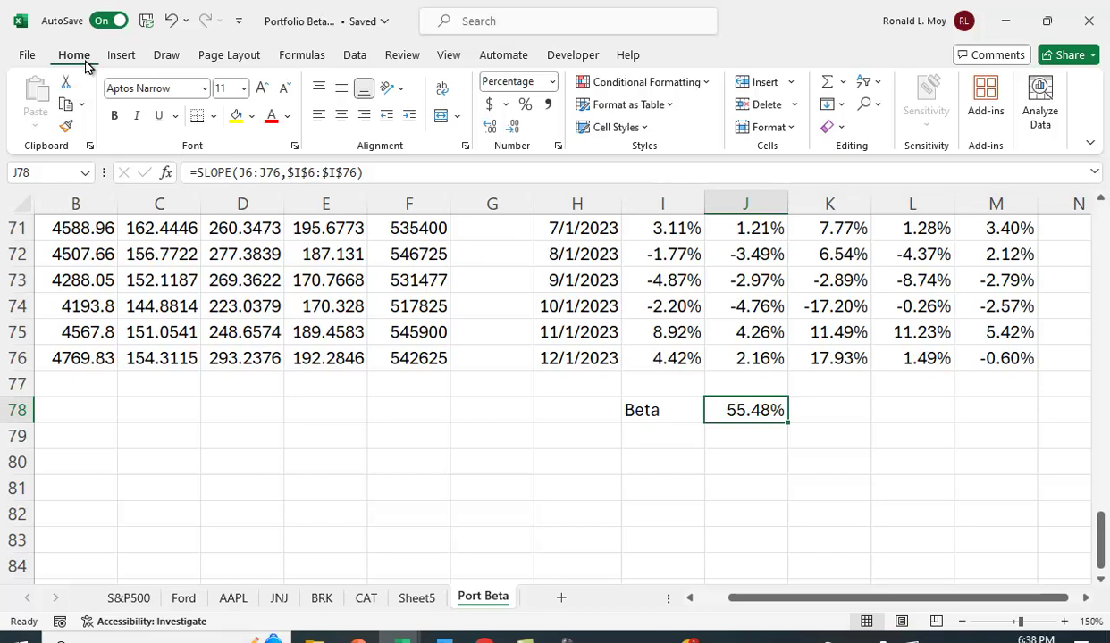
click(545, 105)
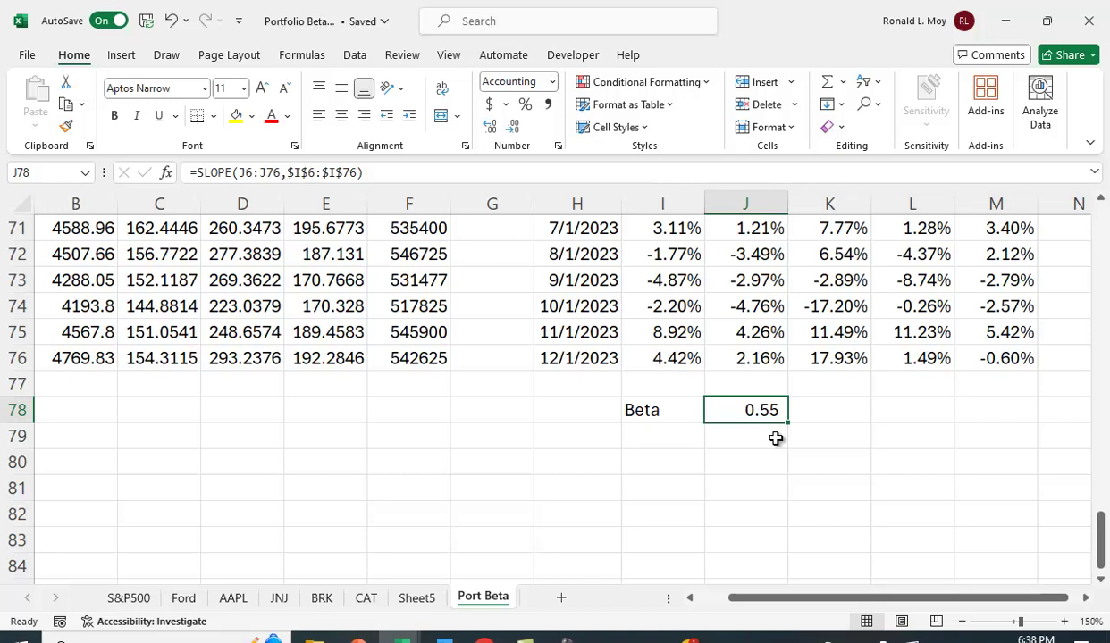
drag(788, 425, 1011, 427)
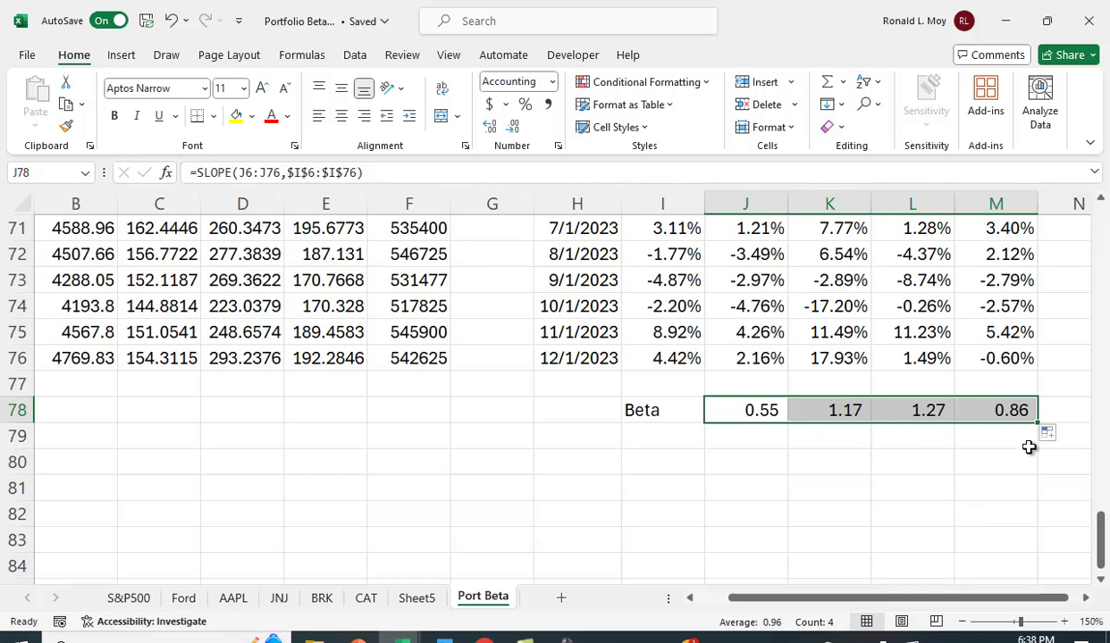
- Copy the stock names JNJ, CAT, Apple and BRK-A from J4:M4 into J77:M77 above the betas
scroll(1032, 455, up, 20)
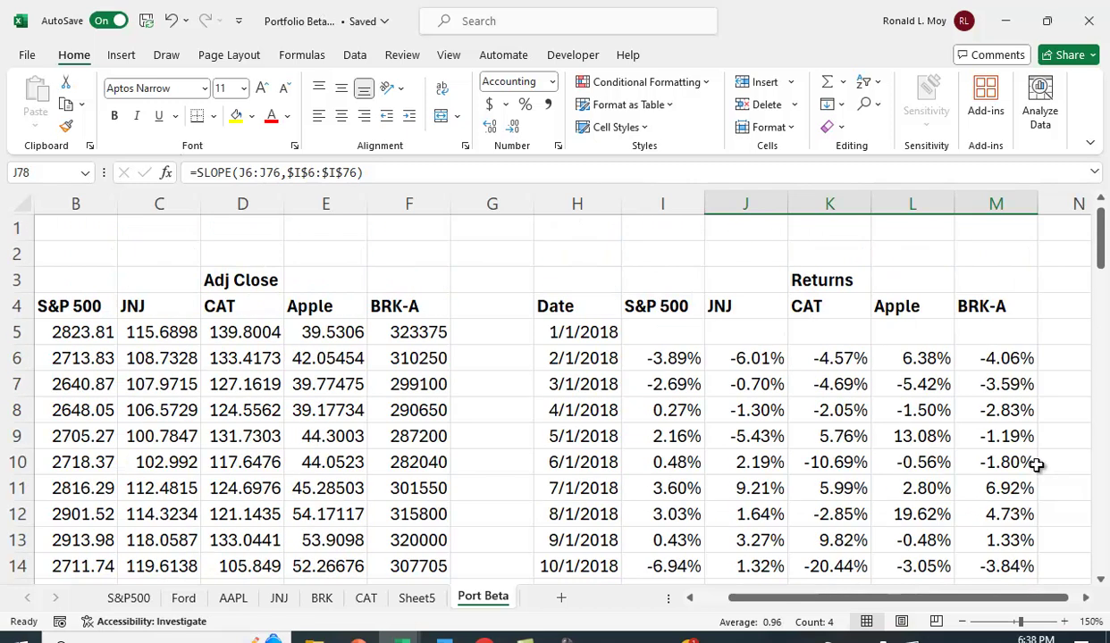
drag(723, 304, 969, 308)
right_click(864, 308)
click(913, 138)
scroll(929, 384, down, 11)
scroll(938, 402, down, 13)
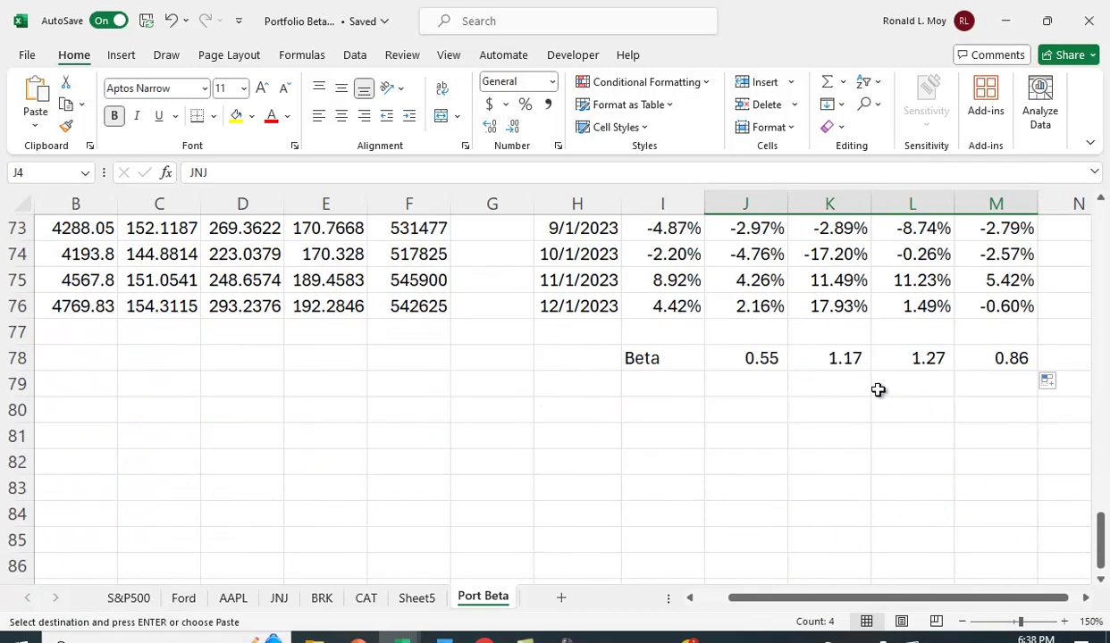
scroll(879, 391, up, 1)
click(748, 414)
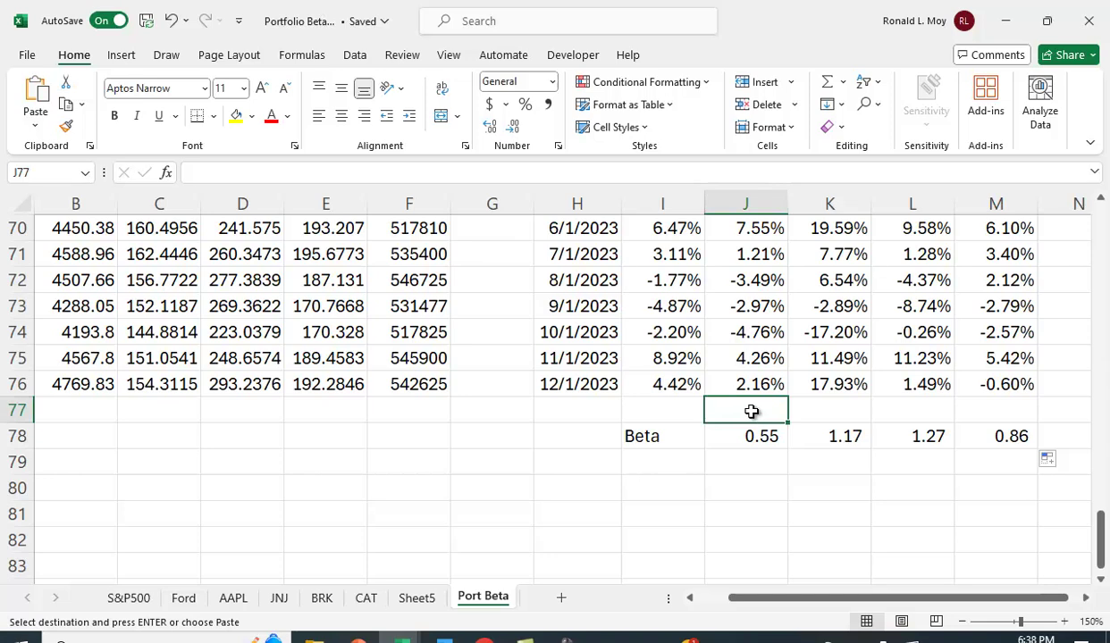
right_click(753, 418)
click(795, 118)
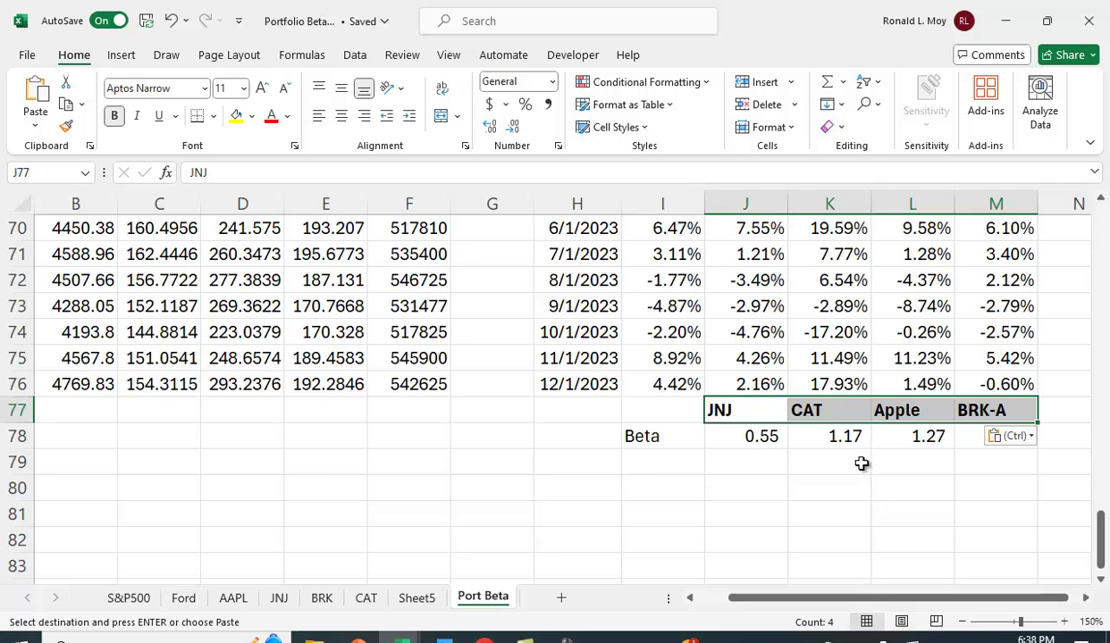
click(1009, 511)
key(Escape)
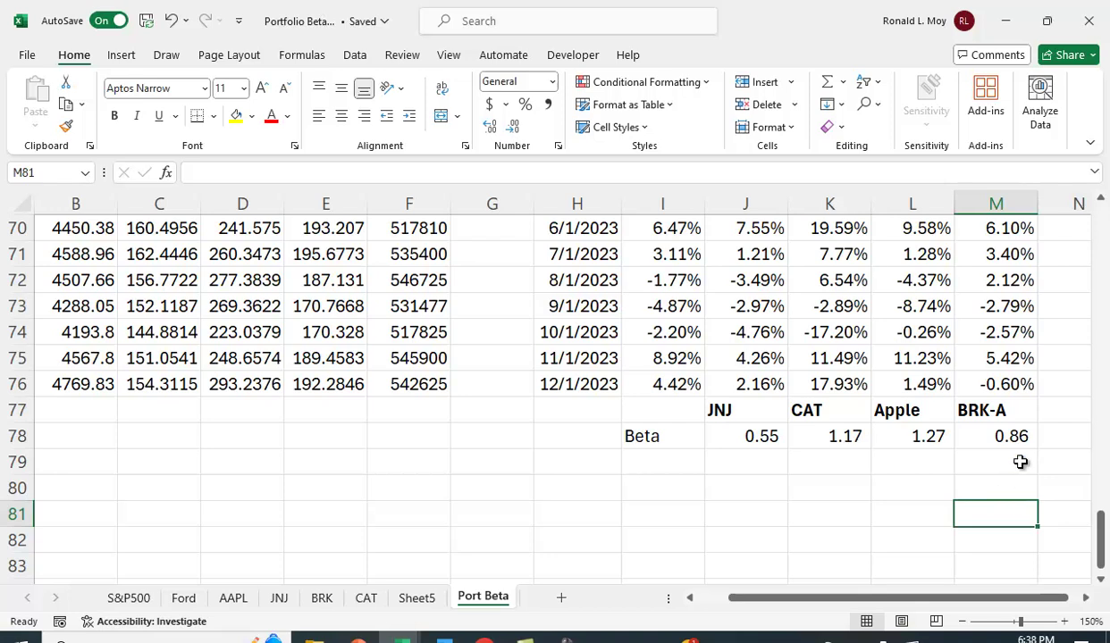
- Switch to Yahoo Finance in the browser, search for jnj and examine the Beta (5Y Monthly) on its summary page
click(483, 640)
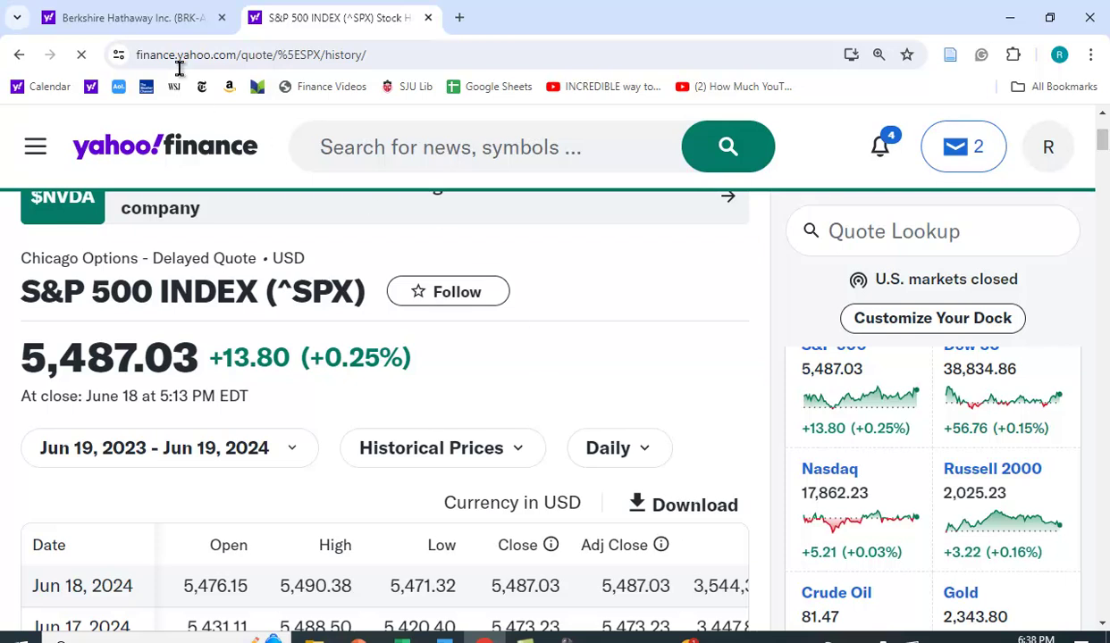
click(130, 20)
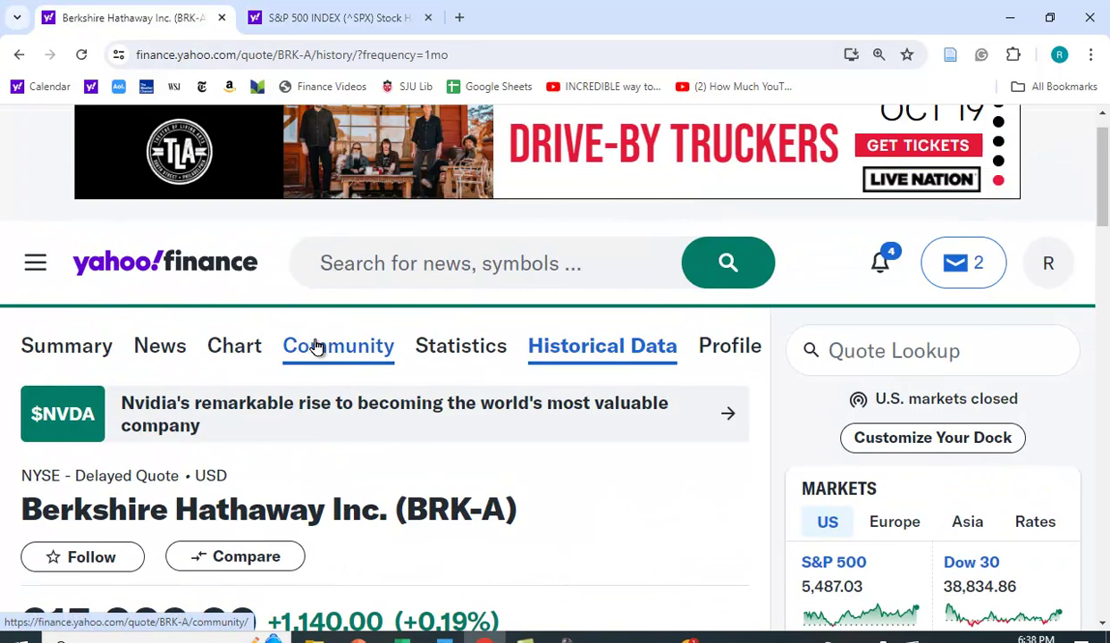
click(476, 266)
text(jnj)
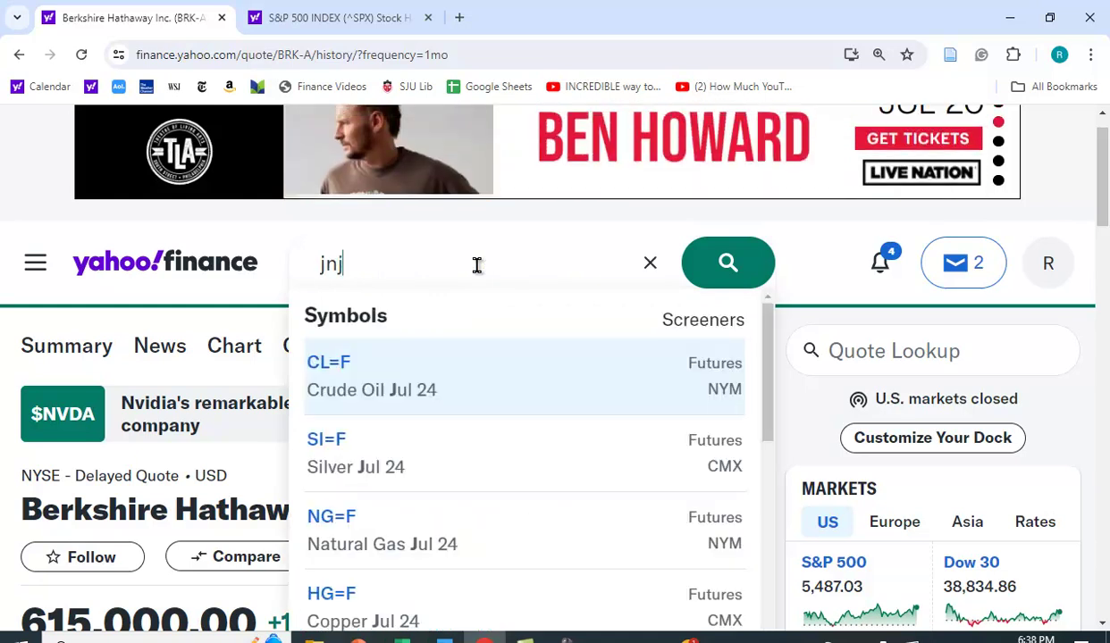
key(Return)
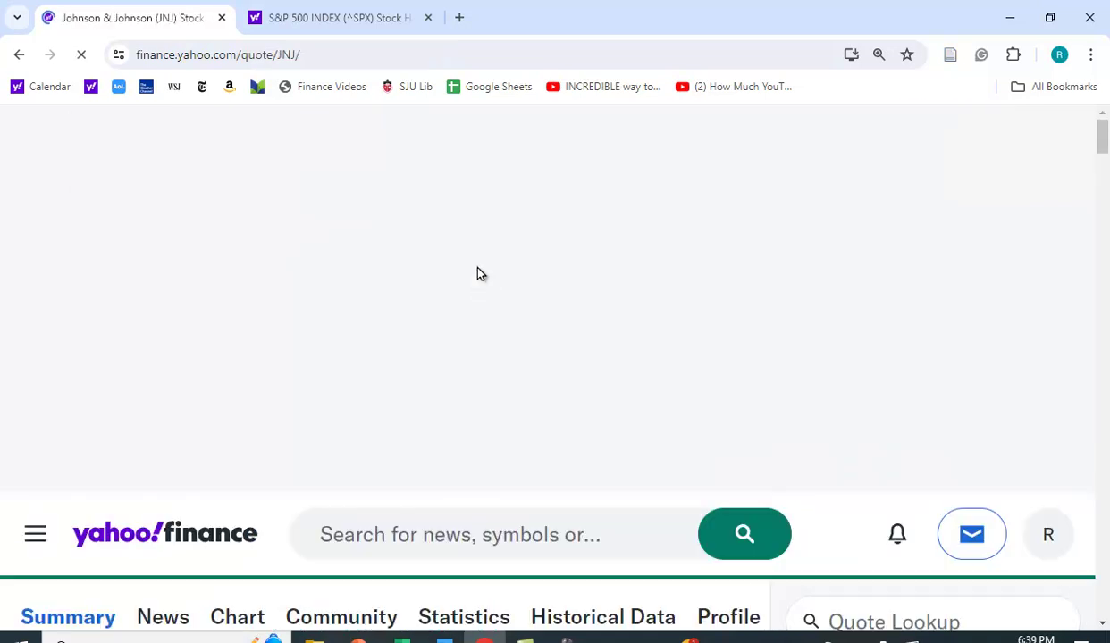
scroll(509, 308, down, 3)
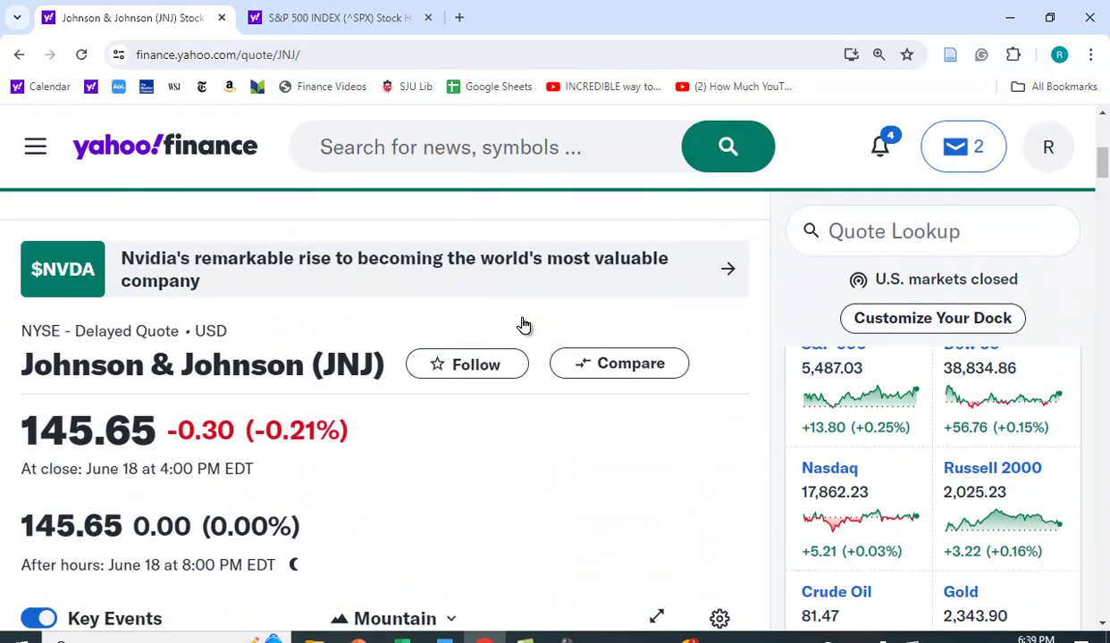
scroll(518, 333, down, 8)
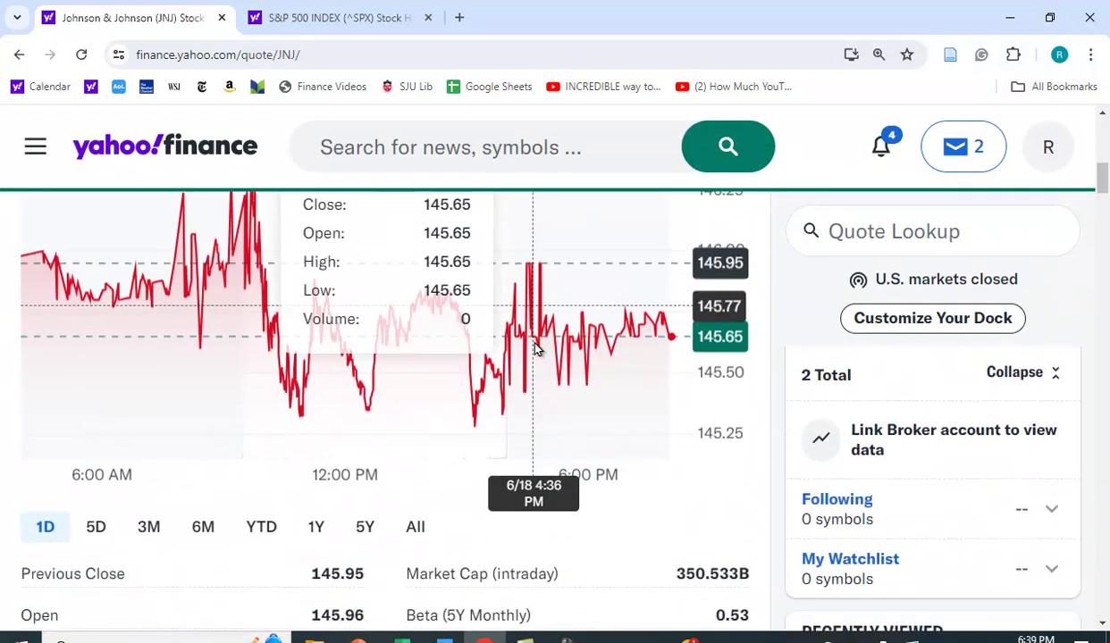
scroll(534, 348, down, 2)
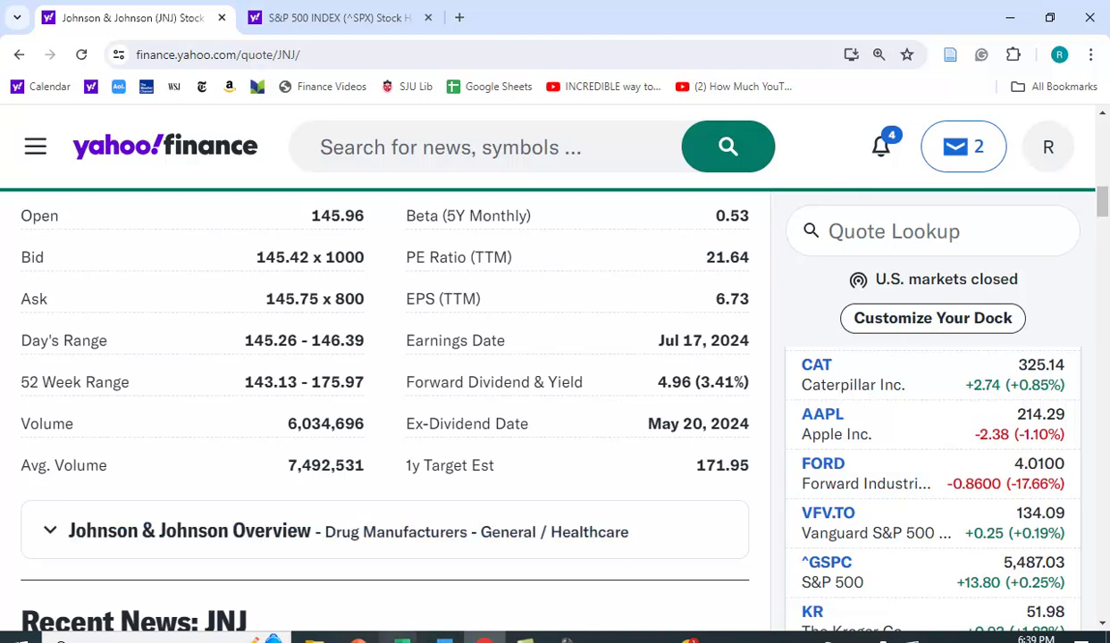
mouse_move(402, 637)
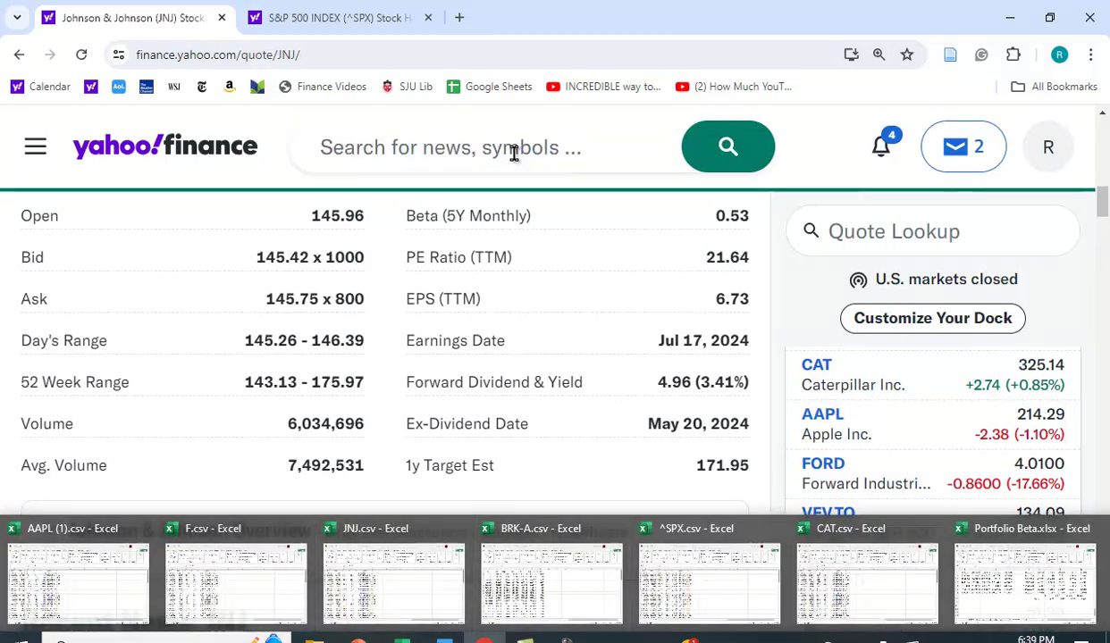
- Search Yahoo Finance for brk, open the BRK-A quote and examine its Beta (5Y Monthly)
click(513, 151)
text(brk)
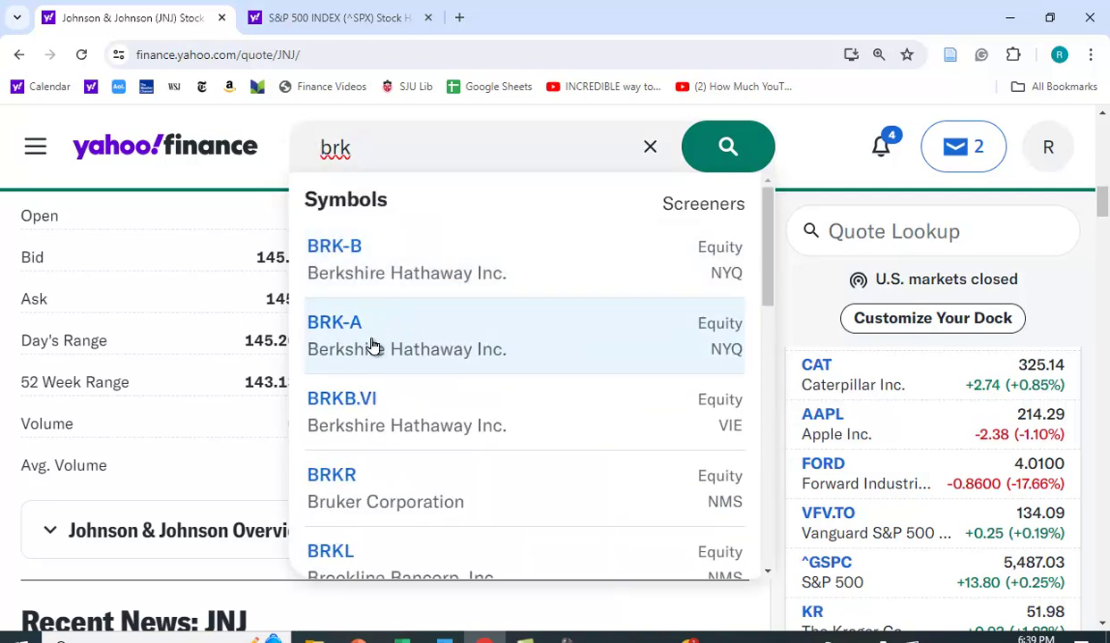
click(364, 335)
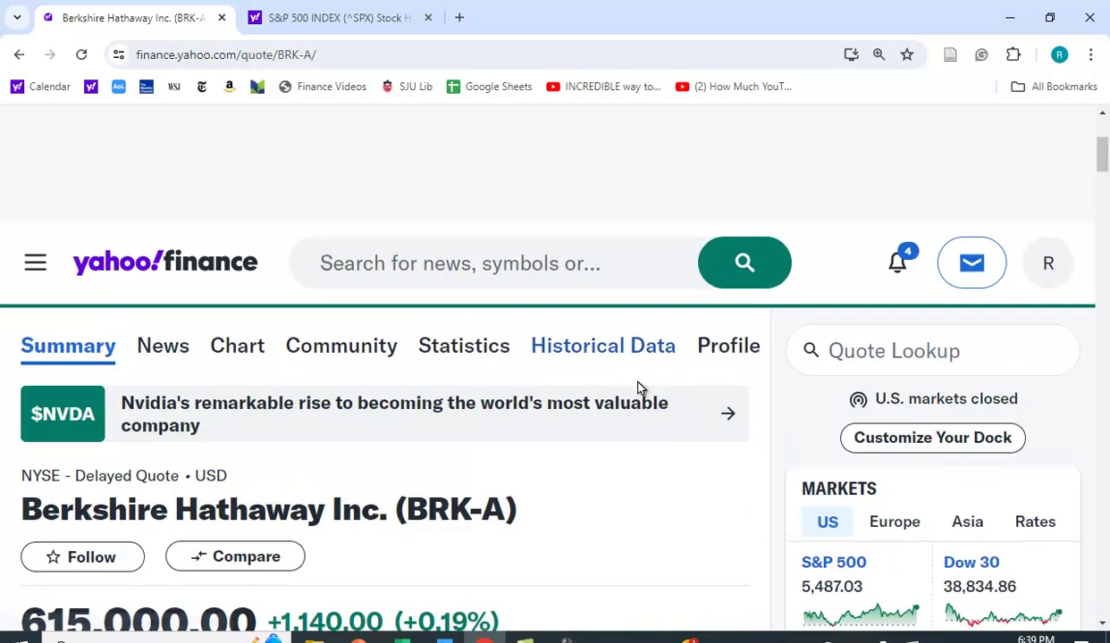
scroll(621, 370, down, 8)
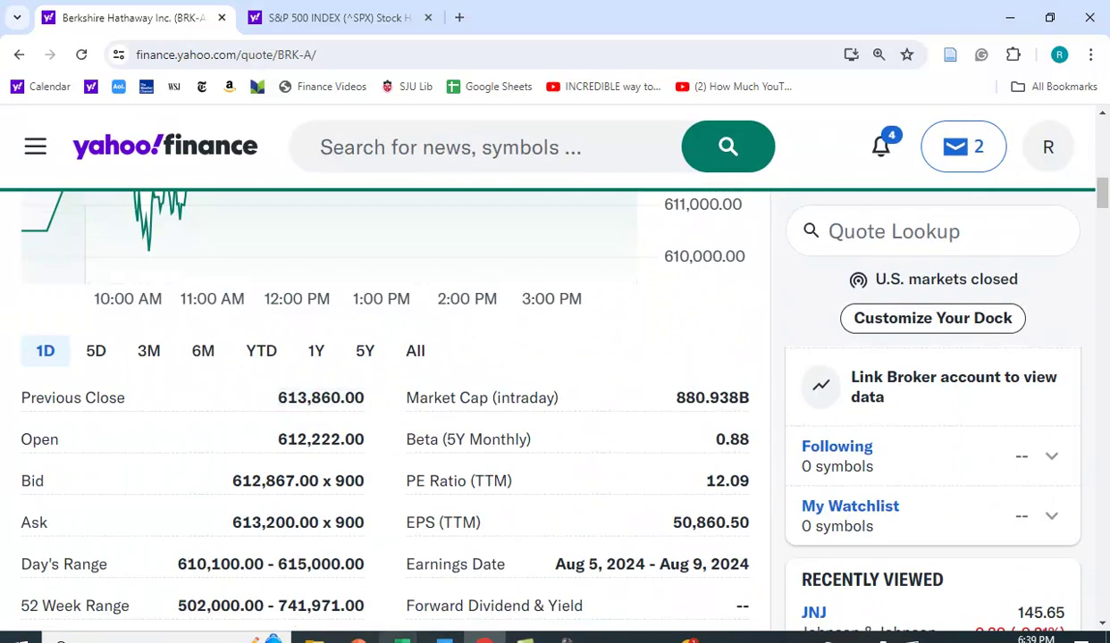
- Switch back to the Portfolio Beta workbook in Excel, label I79 Weight and enter 20% as JNJ's weight in J79
mouse_move(402, 633)
click(1015, 572)
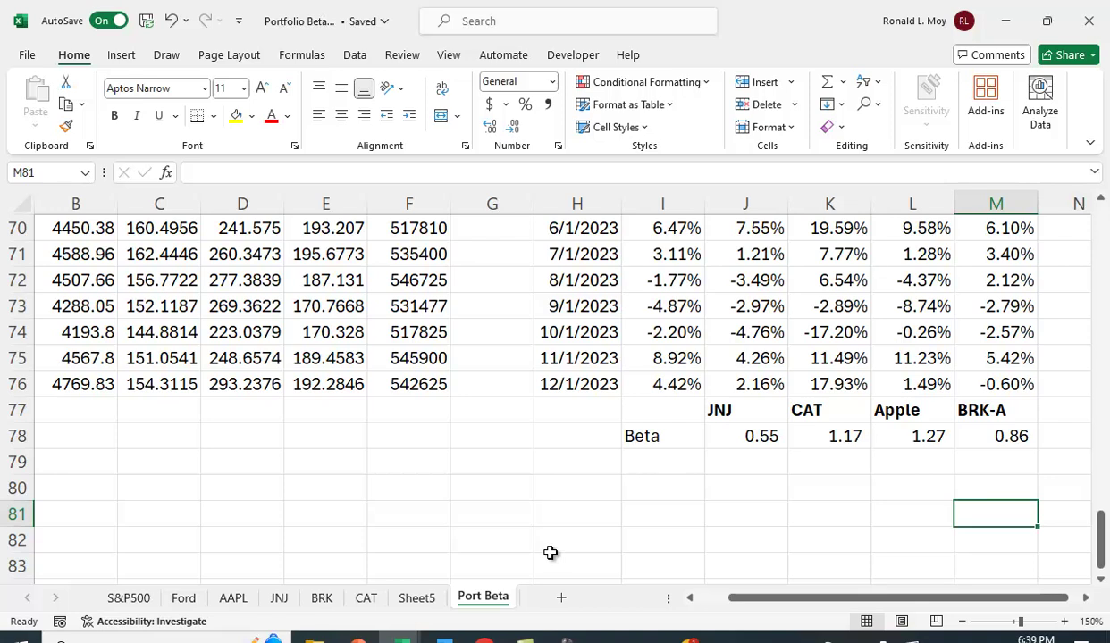
click(636, 462)
text(Weight)
key(Tab)
text(20%)
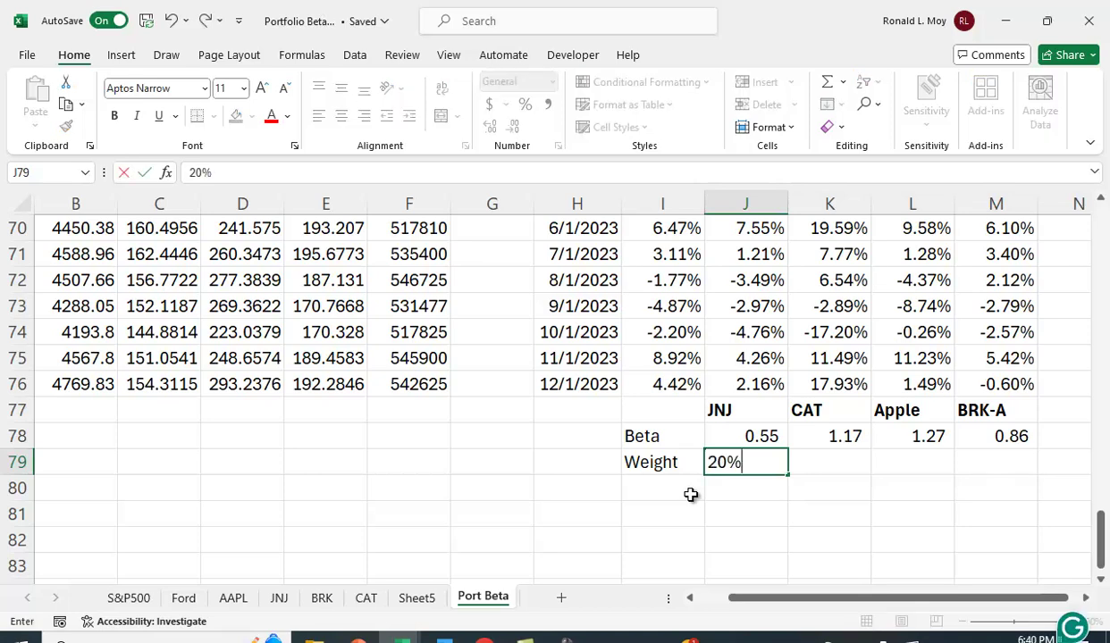
key(Tab)
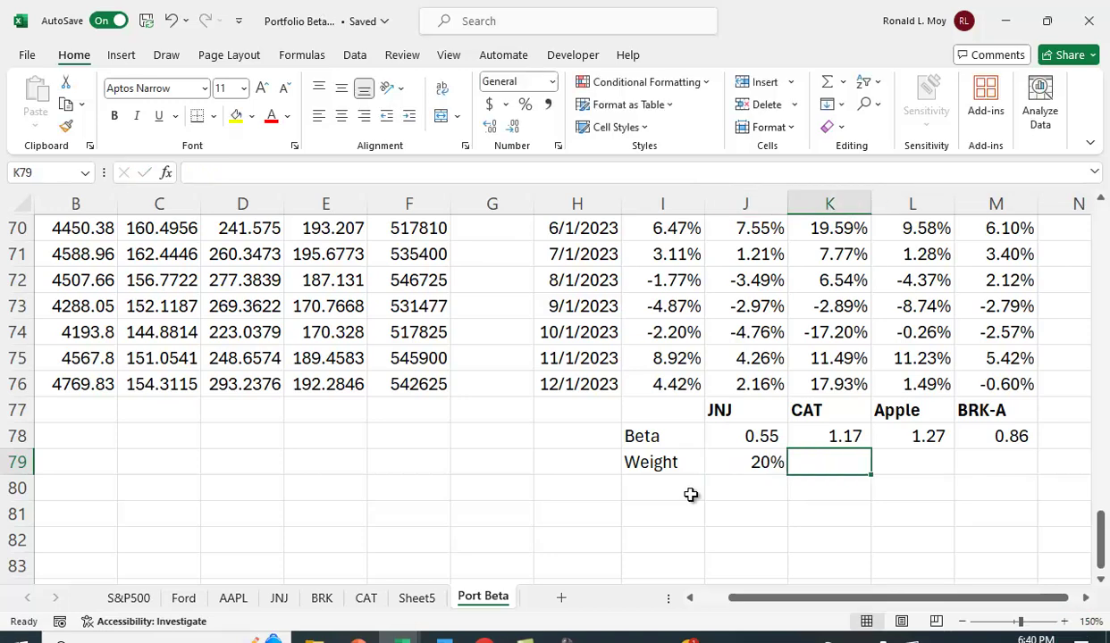
- Enter weights of 25% for CAT, 35% for Apple and 10% for BRK-A in K79:M79
text(25%)
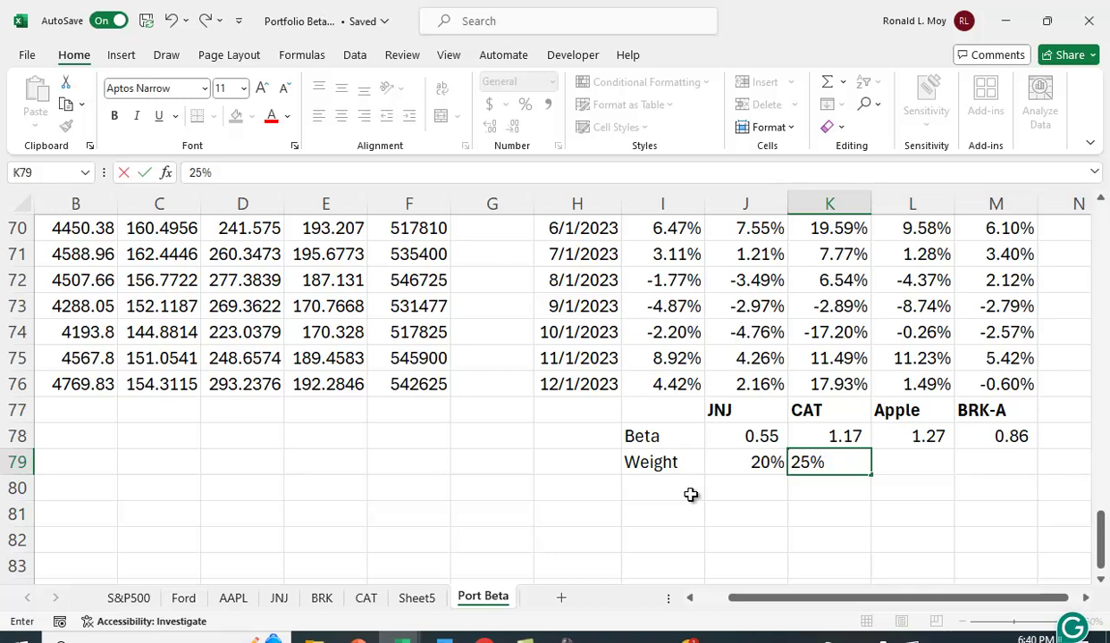
key(Tab)
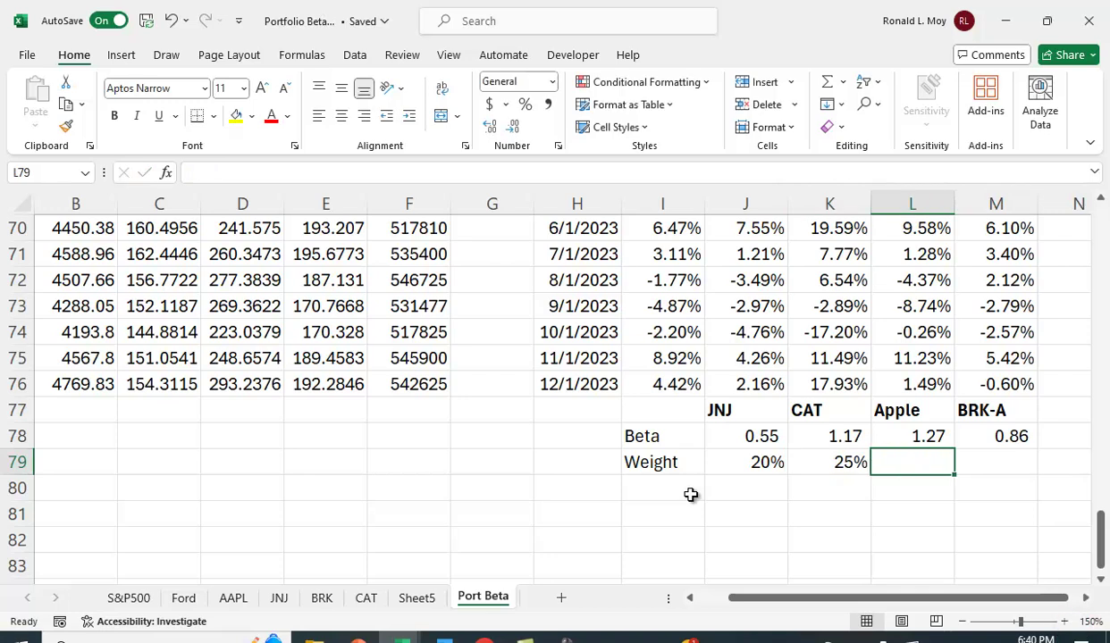
text(35)
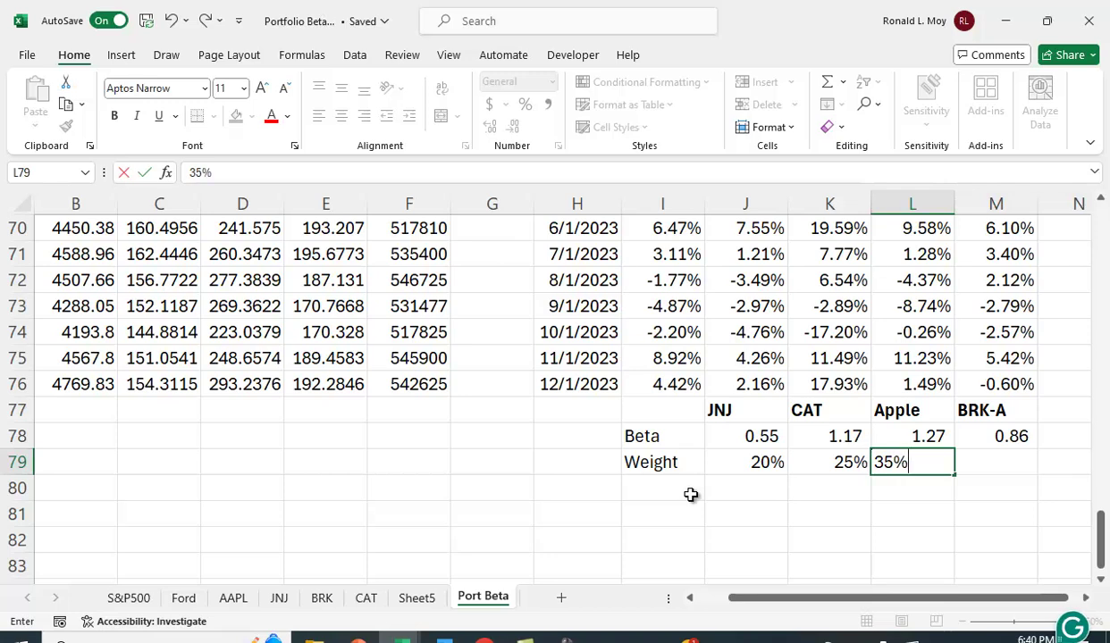
key(Tab)
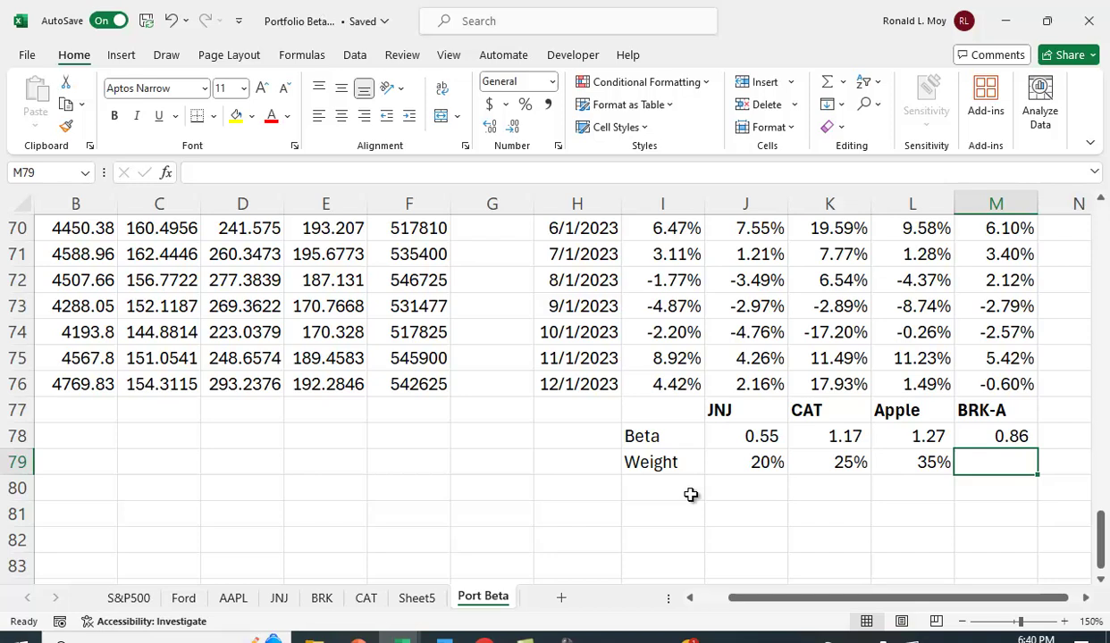
text(1)
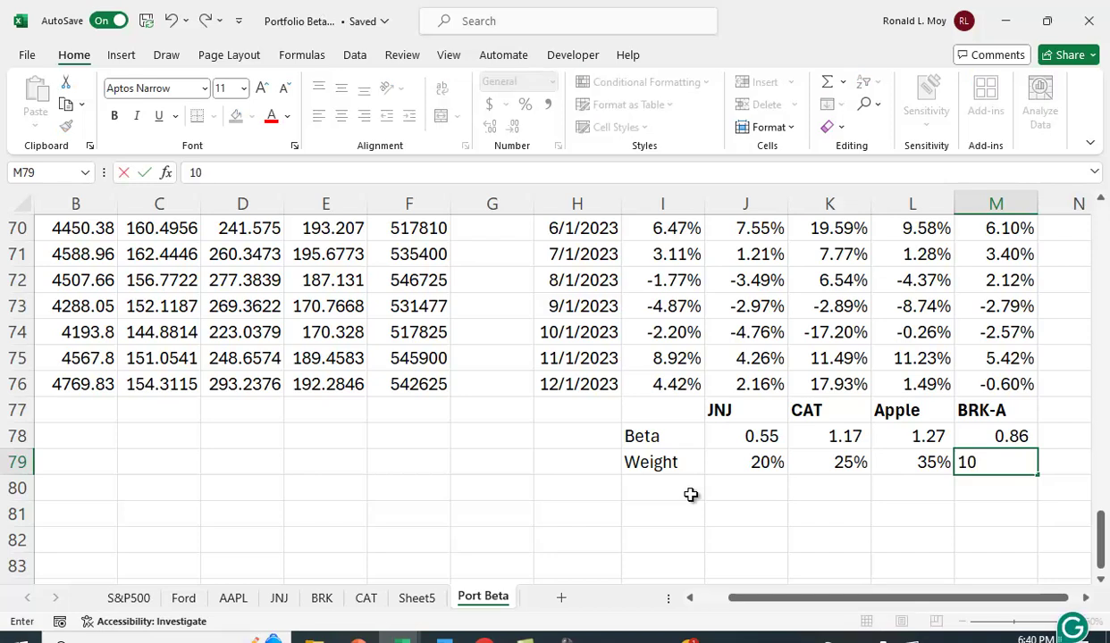
text(0)
key(Tab)
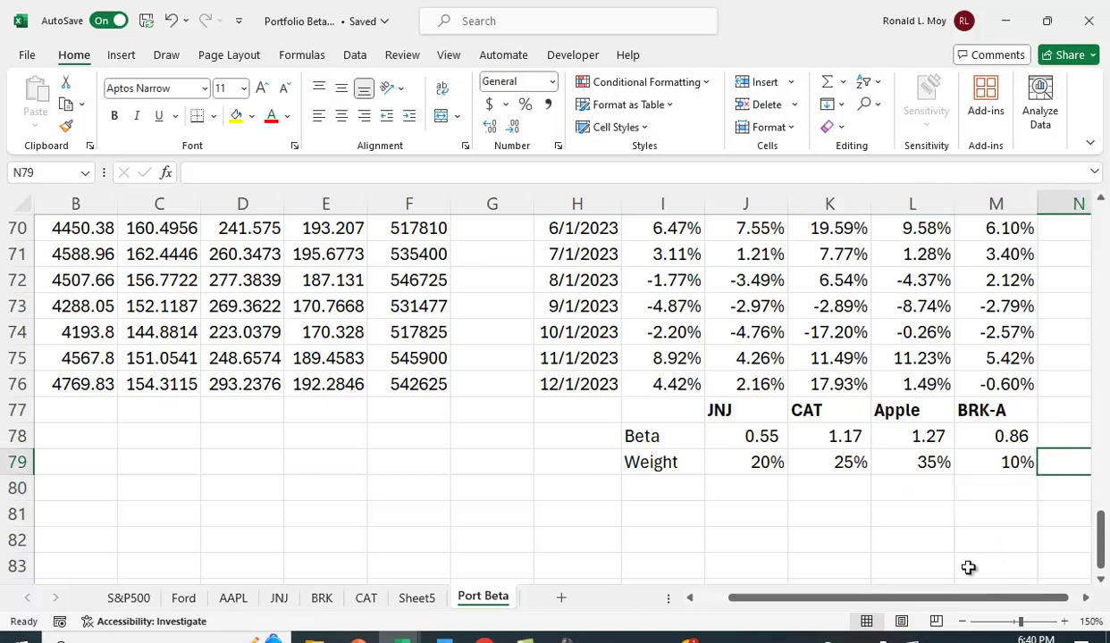
- Total the four portfolio weights in N79 with =SUM(J79:M79)
drag(937, 600, 1015, 606)
text(=sum(*)
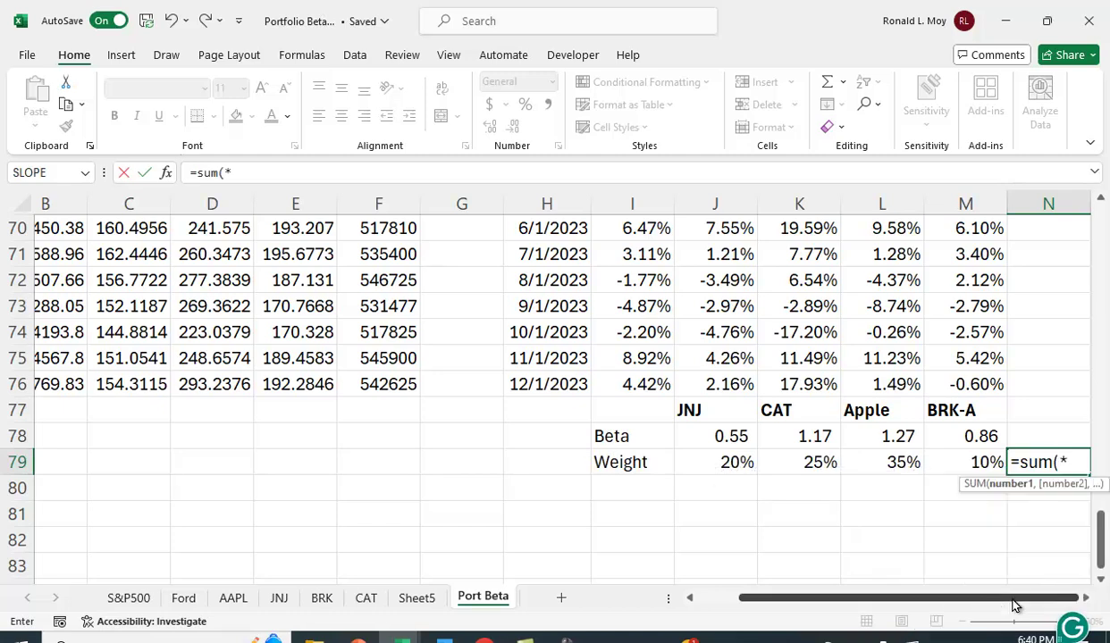
key(BackSpace)
click(731, 461)
drag(731, 461, 983, 464)
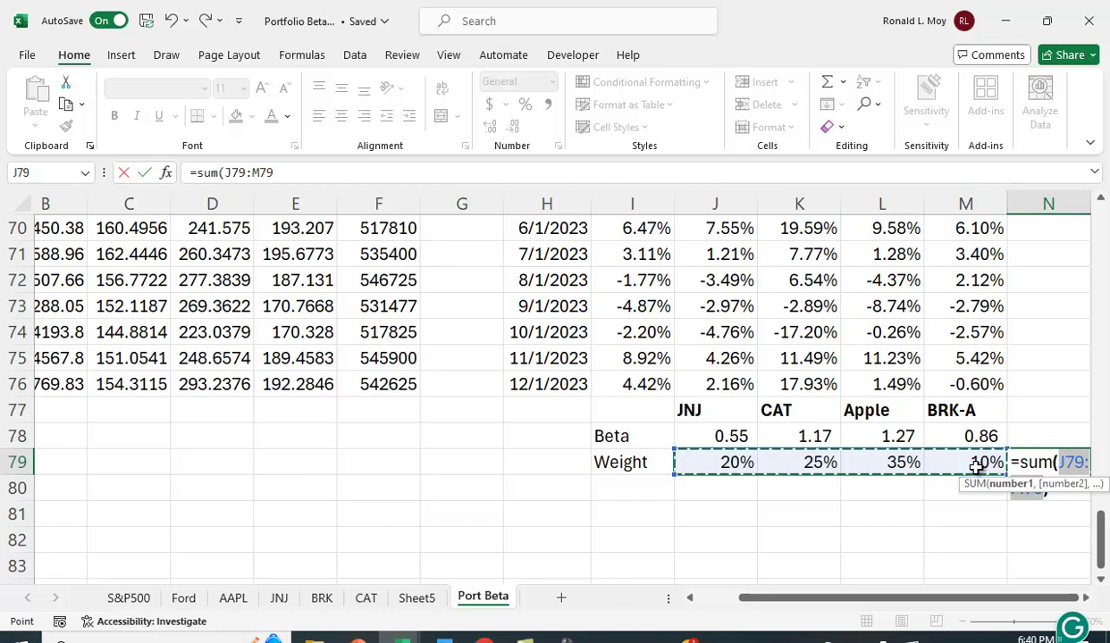
text())
key(Return)
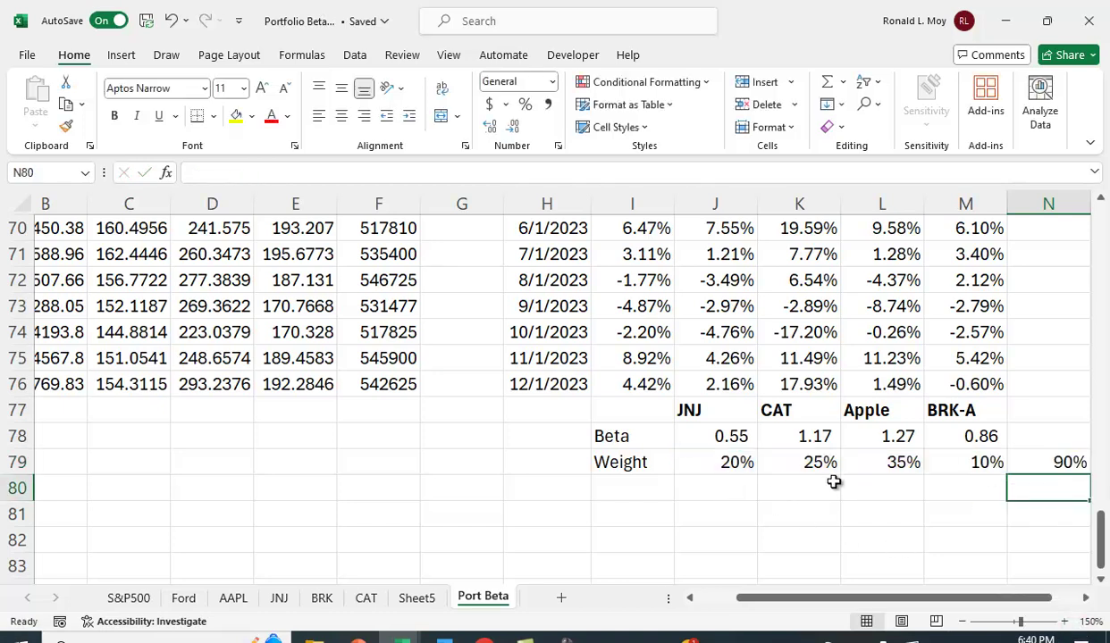
- Set BRK-A's weight in M79 to 20%
click(983, 462)
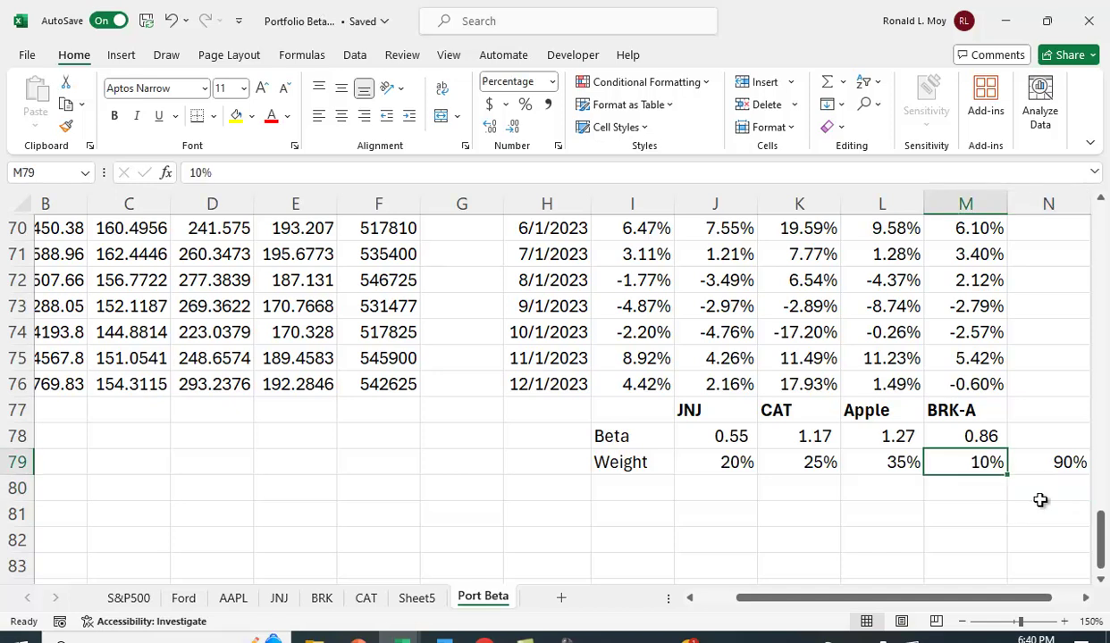
text(20)
key(Return)
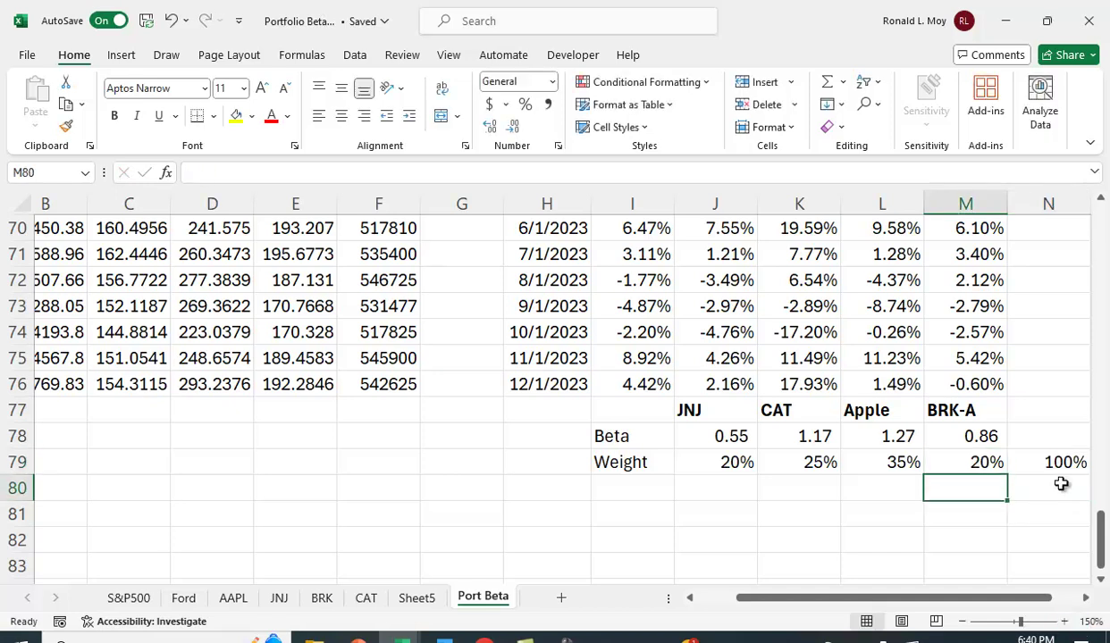
- Multiply JNJ's beta by its weight with =J78*J79 in J80 and fill the formula across to M80
scroll(1045, 489, up, 1)
scroll(1019, 473, down, 2)
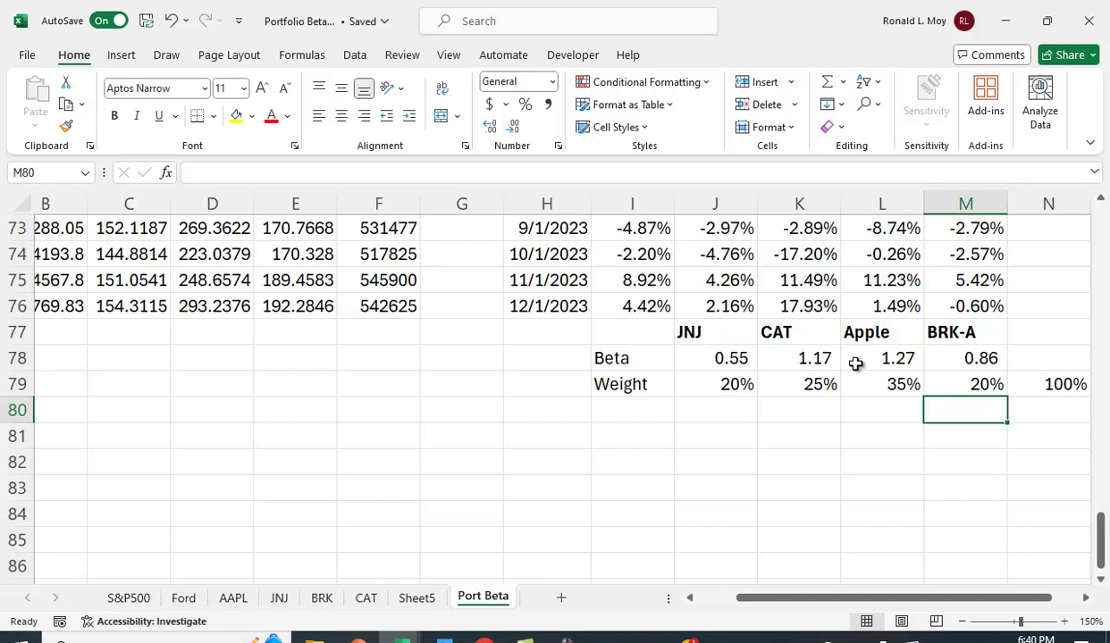
click(731, 414)
text(=)
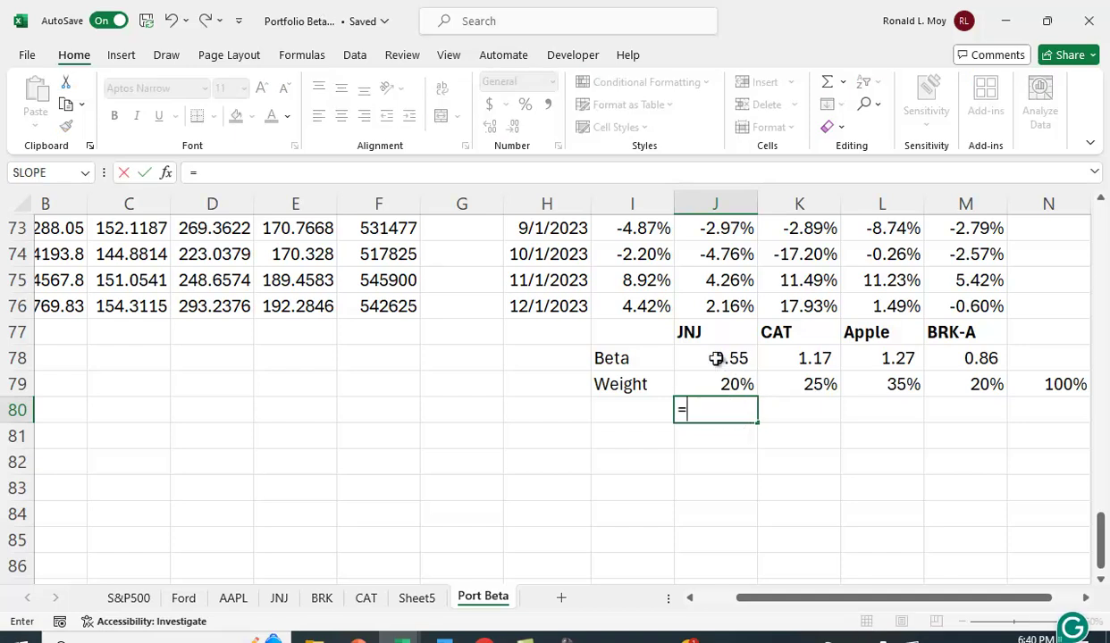
click(716, 358)
text(*)
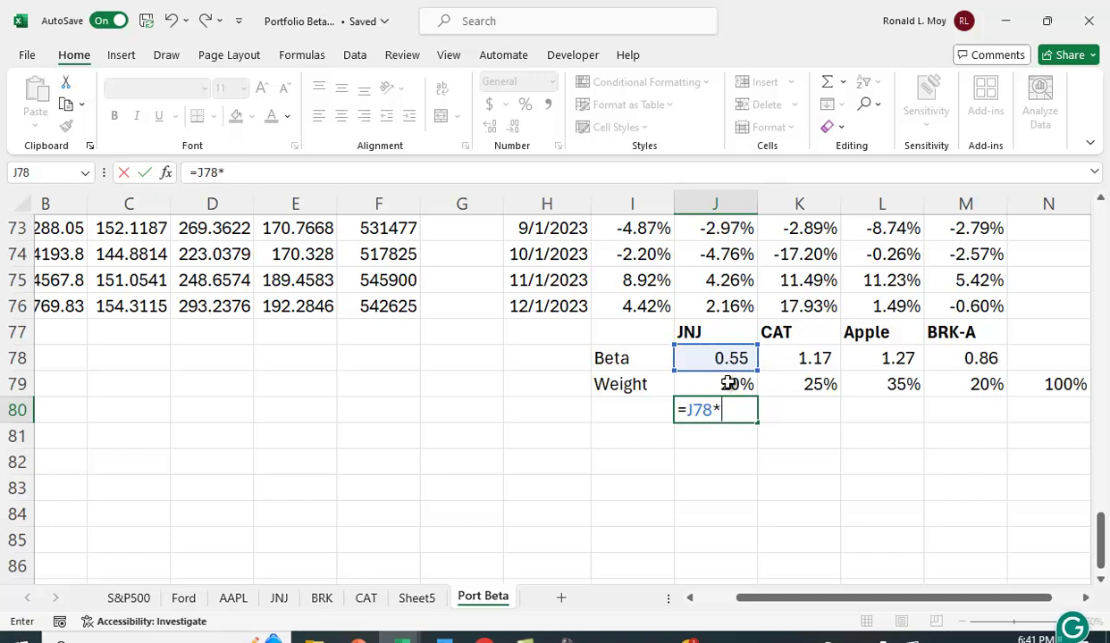
click(726, 384)
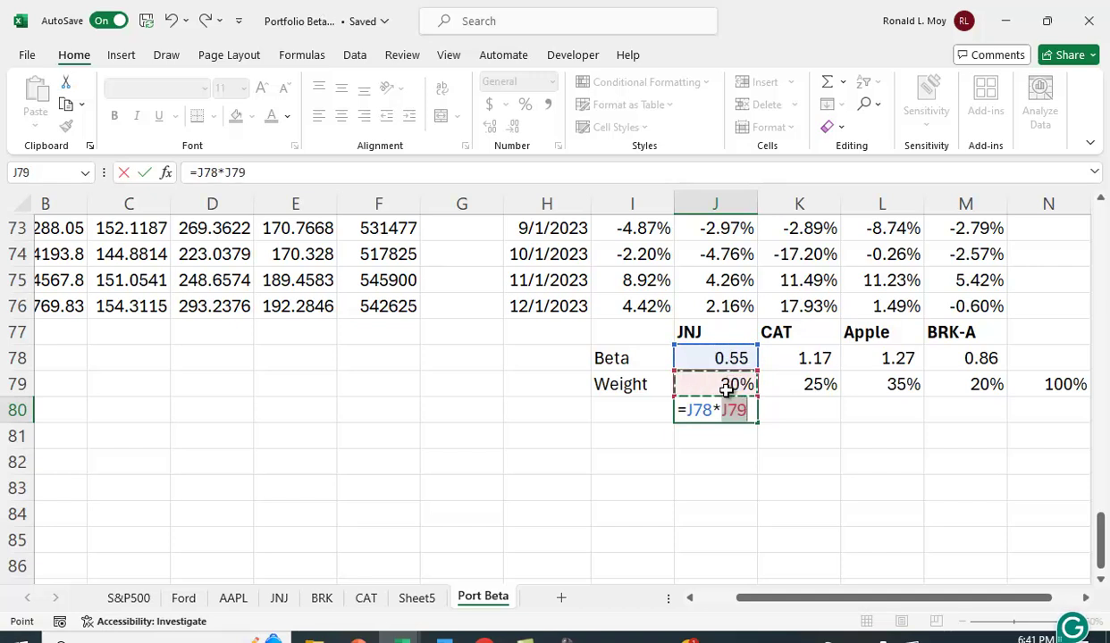
key(Return)
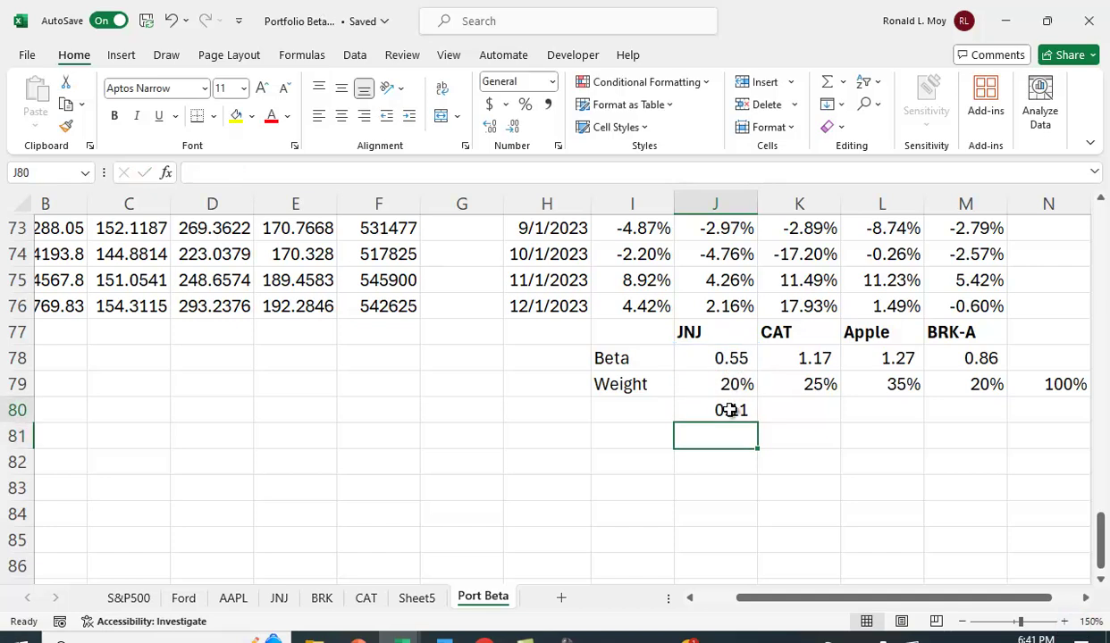
click(731, 412)
drag(757, 424, 965, 428)
click(983, 490)
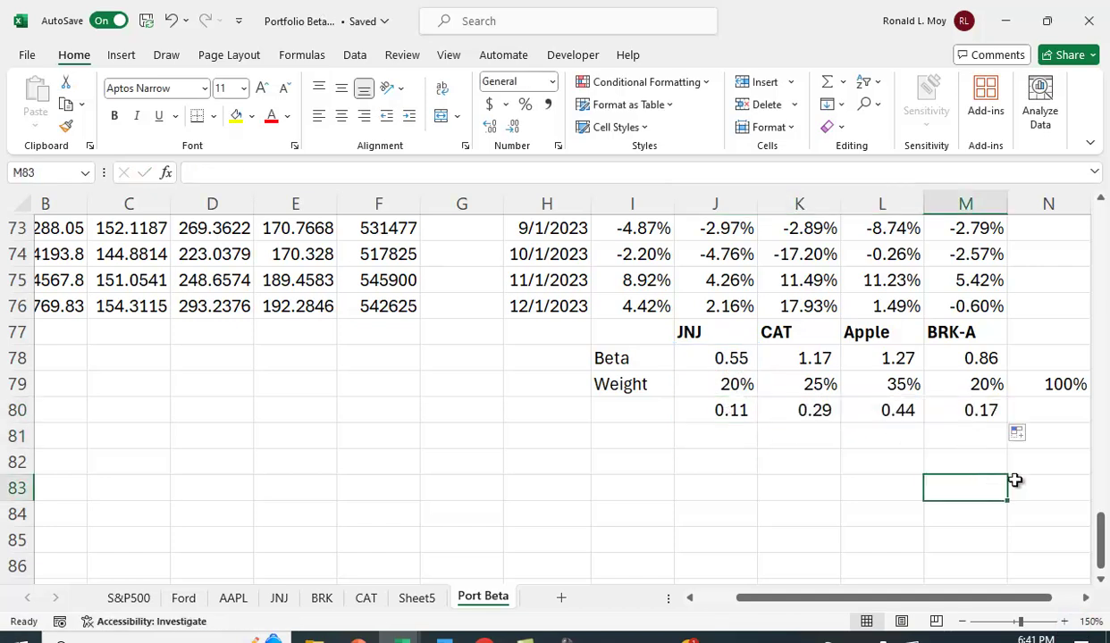
- Sum the weighted betas in N80 with =SUM(J80:M80) to get the portfolio beta
click(1061, 409)
drag(949, 603, 999, 603)
text(=sum()
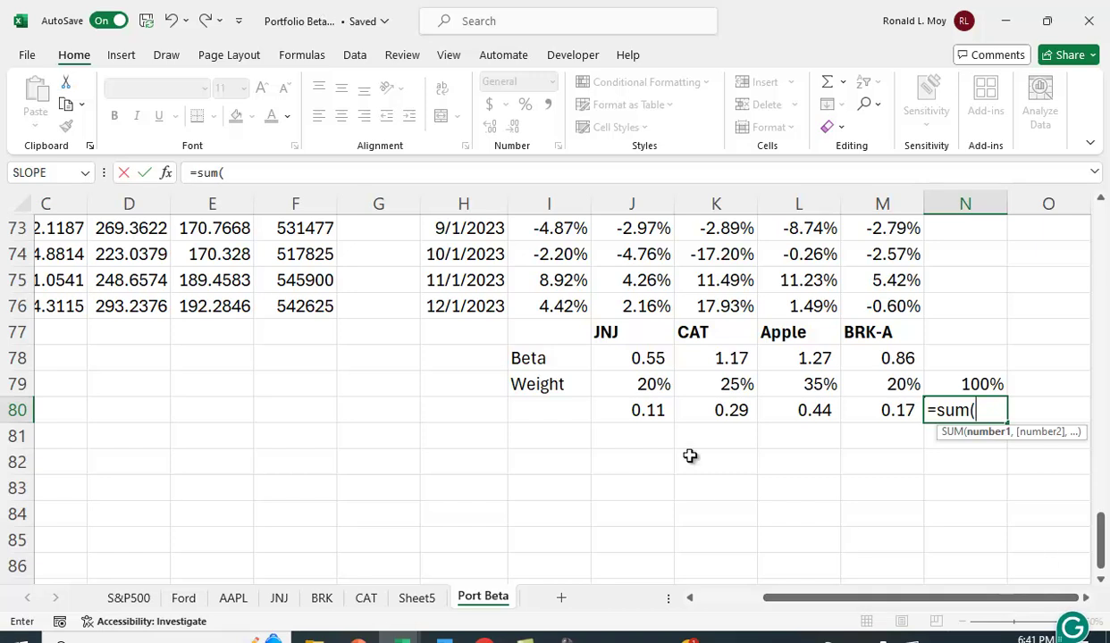
drag(647, 411, 880, 426)
text())
key(Return)
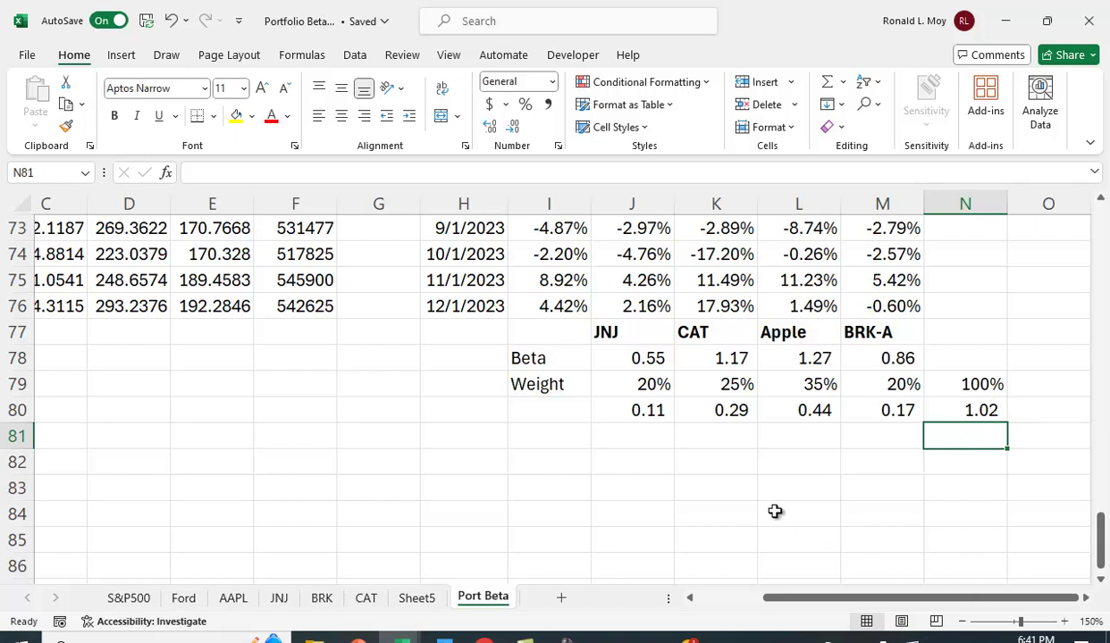
- Compute the portfolio beta directly in N82 with =SUMPRODUCT(J78:M78,J79:M79)
click(957, 461)
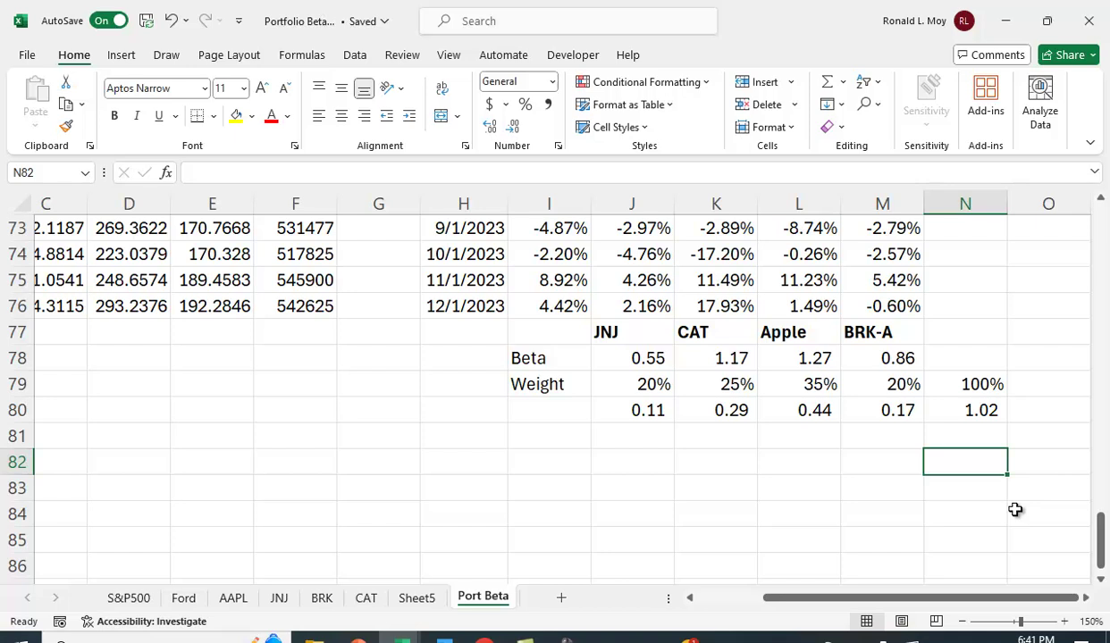
text(=sum)
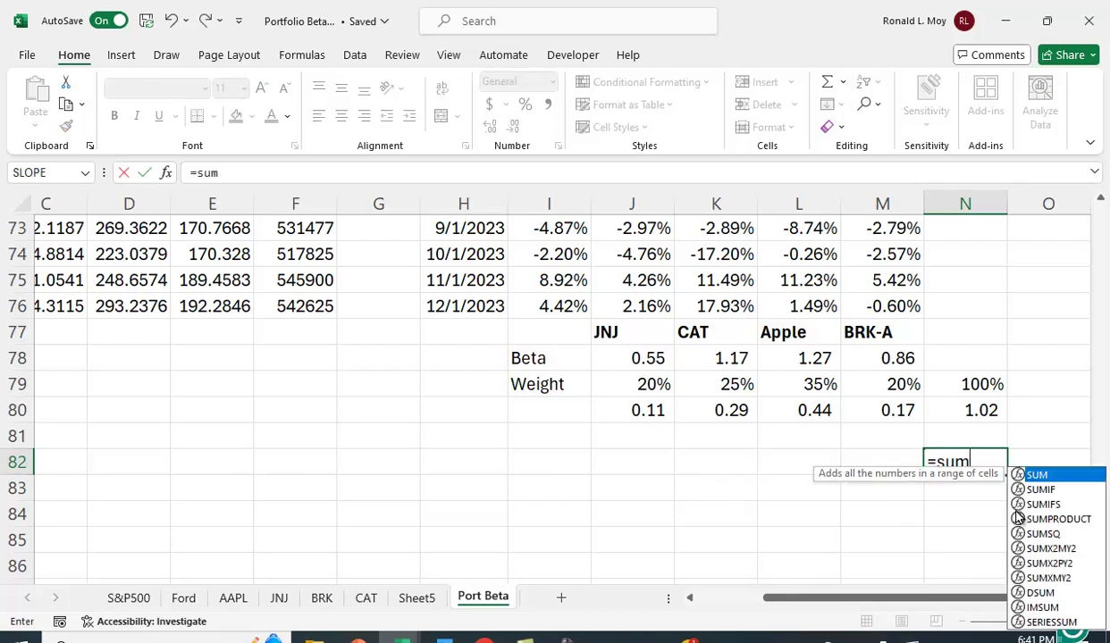
text(product()
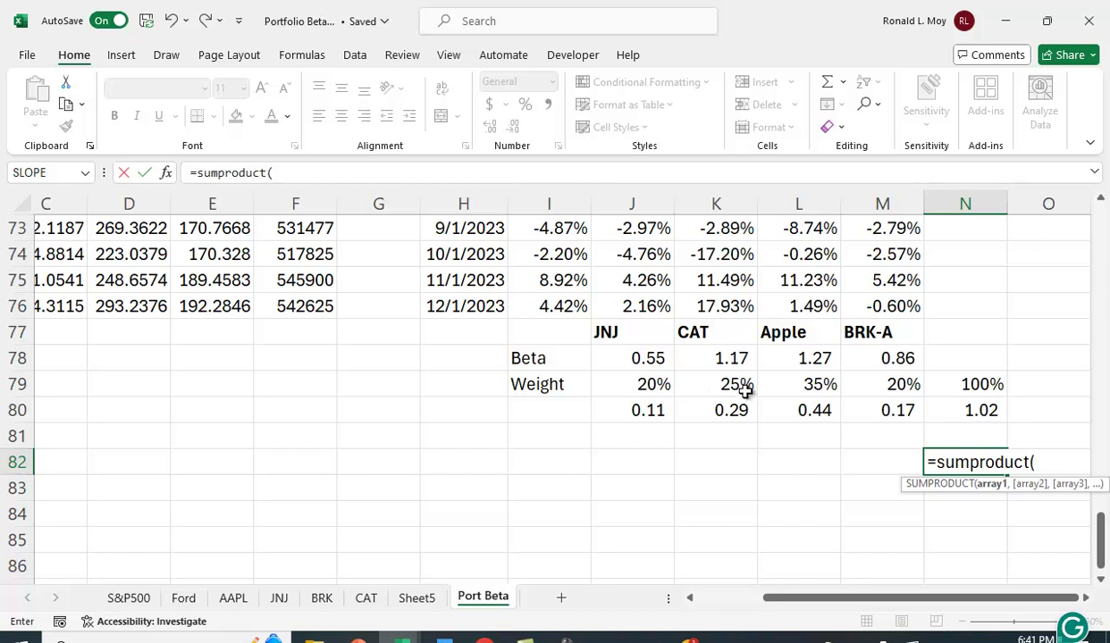
drag(649, 360, 857, 357)
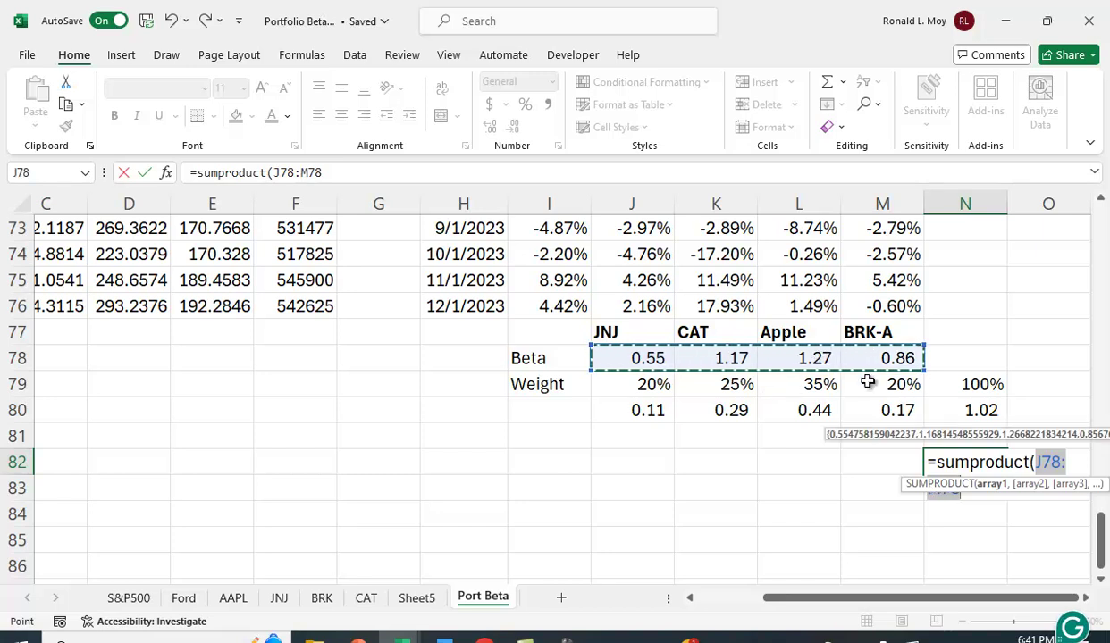
text(,)
drag(676, 388, 864, 392)
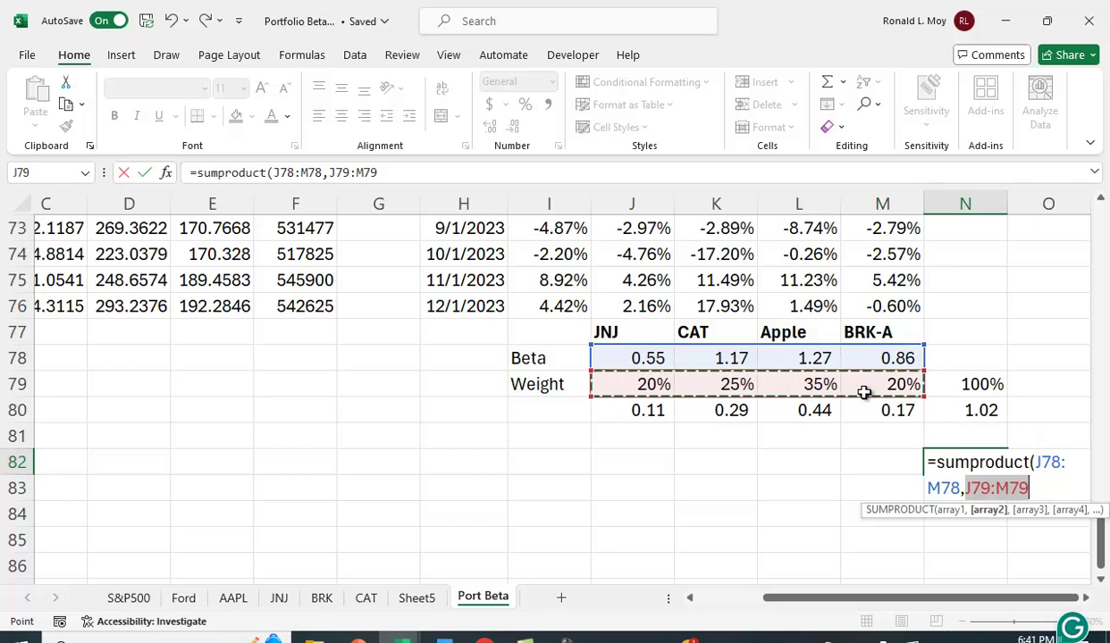
text())
key(Return)
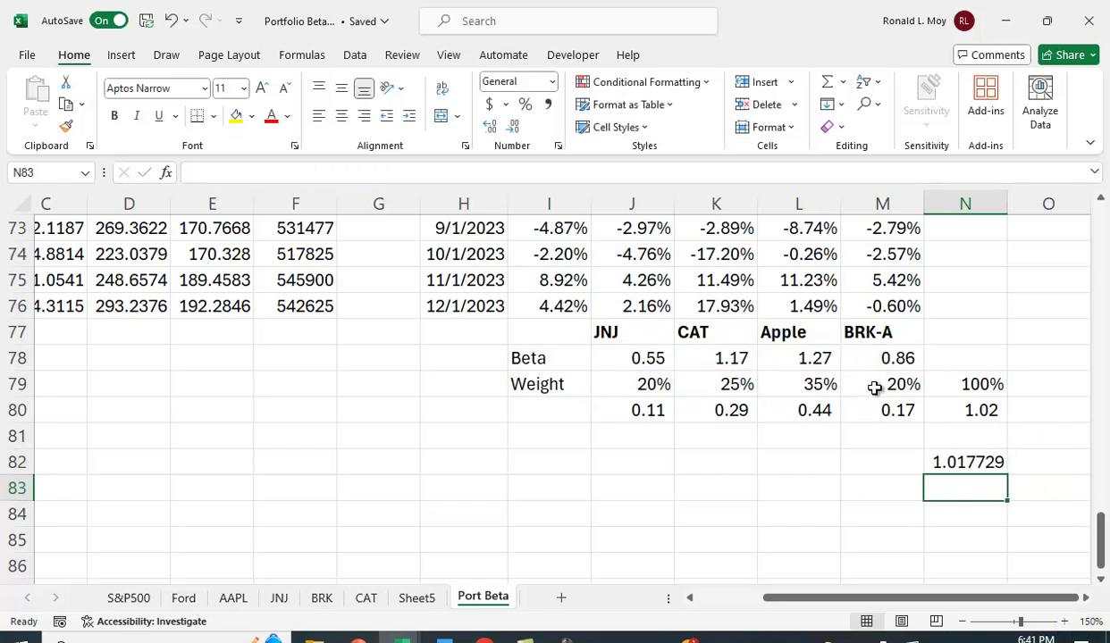
- Reduce the SUMPRODUCT result in N82 to two decimal places
scroll(998, 522, up, 1)
click(972, 543)
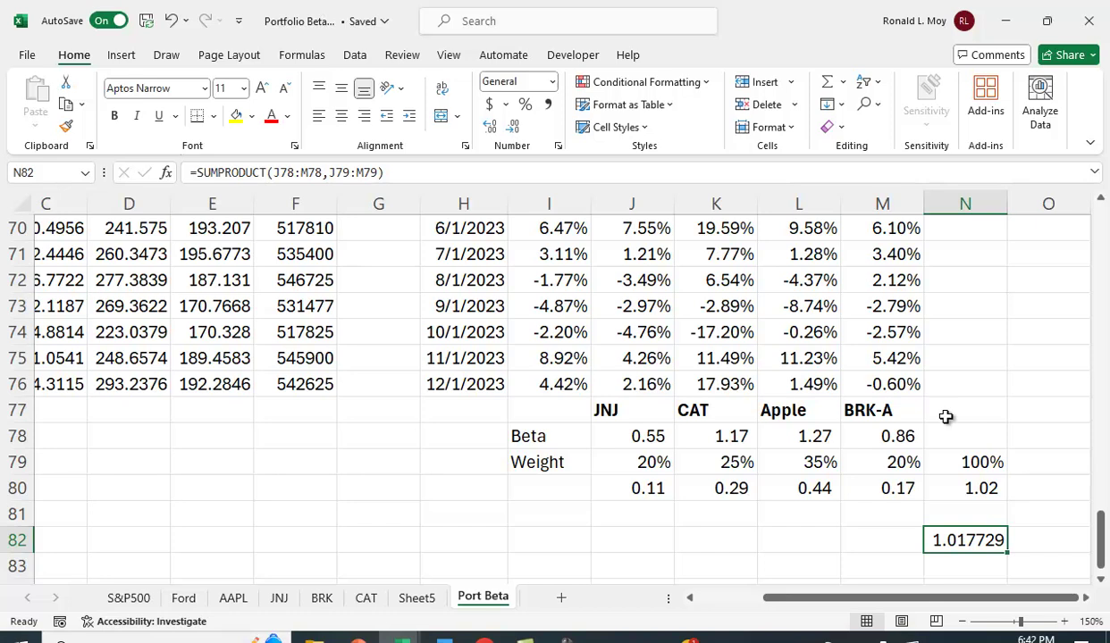
click(515, 127)
click(515, 128)
click(515, 127)
click(515, 128)
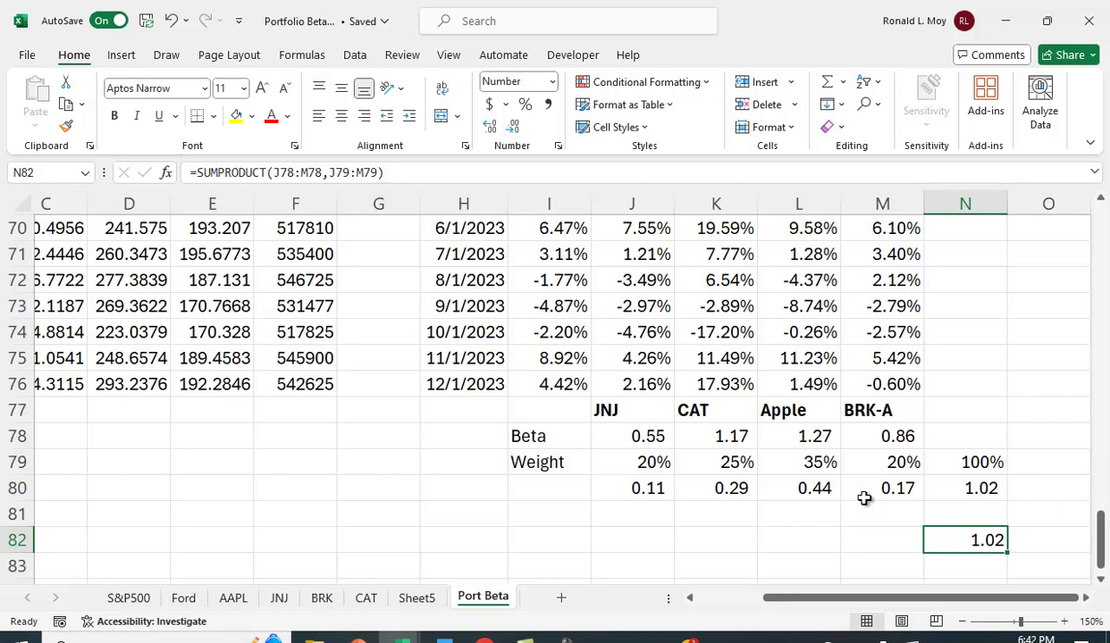
scroll(590, 478, up, 3)
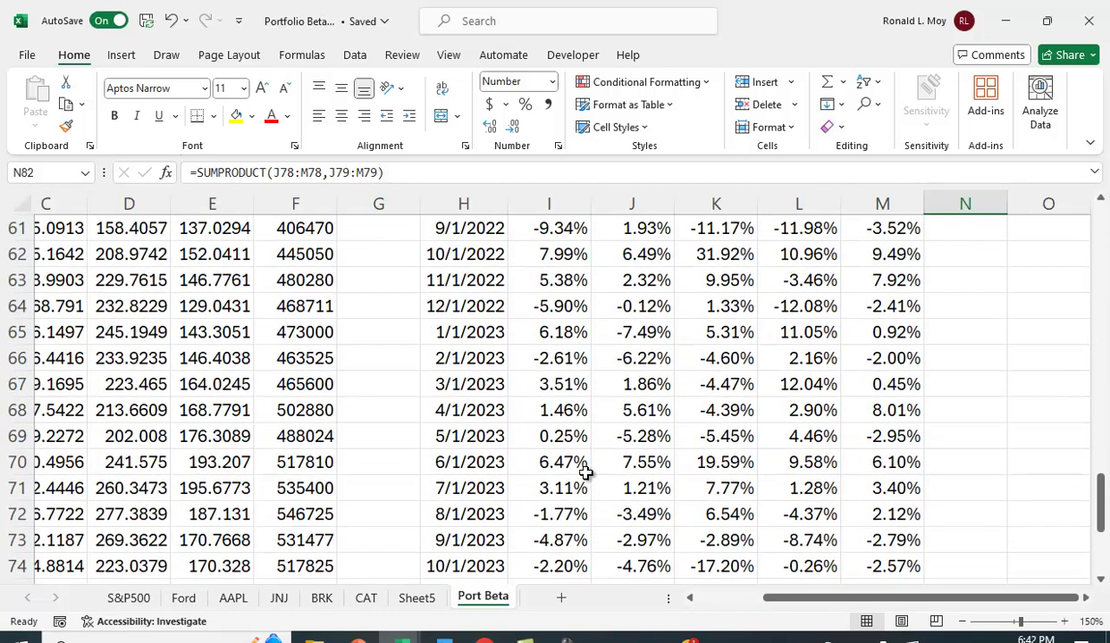
scroll(585, 471, up, 8)
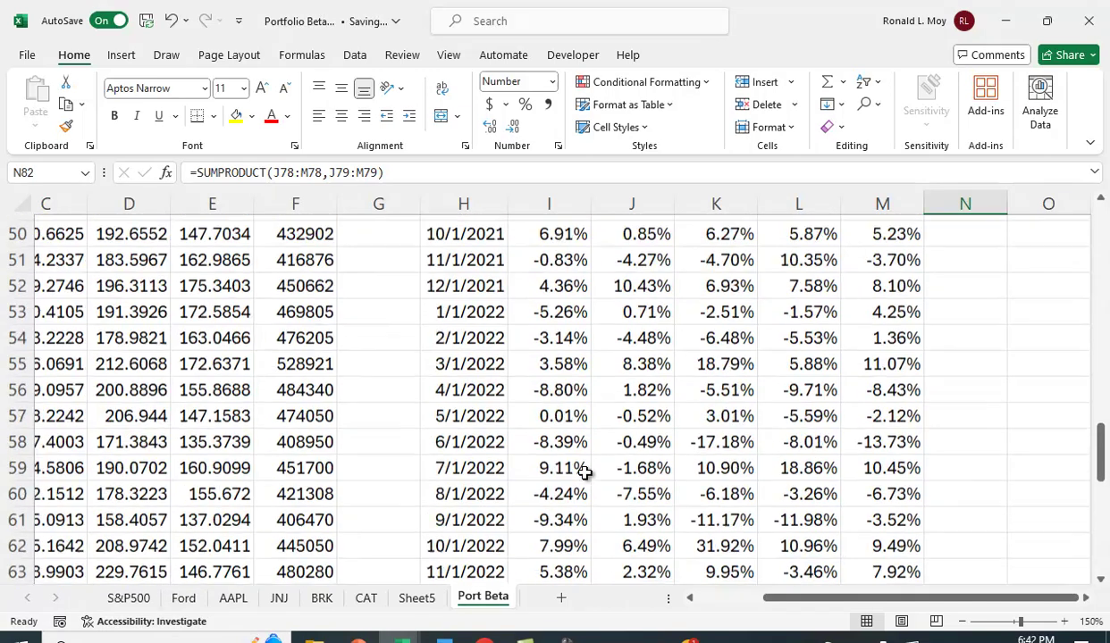
- Review the adjusted close prices, monthly returns, JNJ's SLOPE formula in J78, and the stock betas, weights and portfolio beta
scroll(585, 471, up, 12)
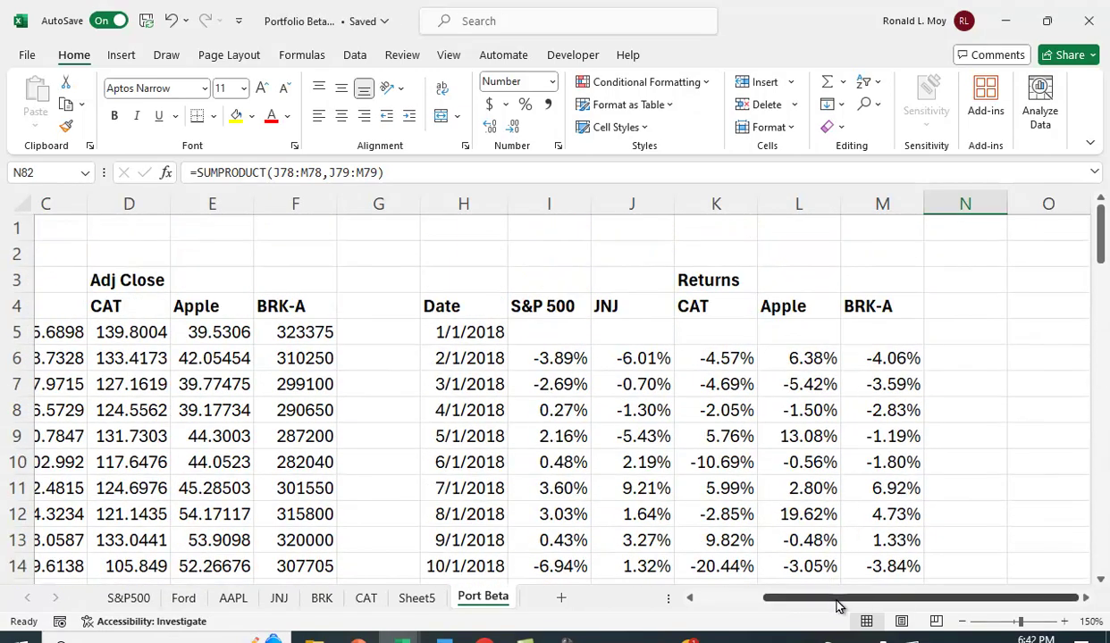
drag(835, 604, 761, 603)
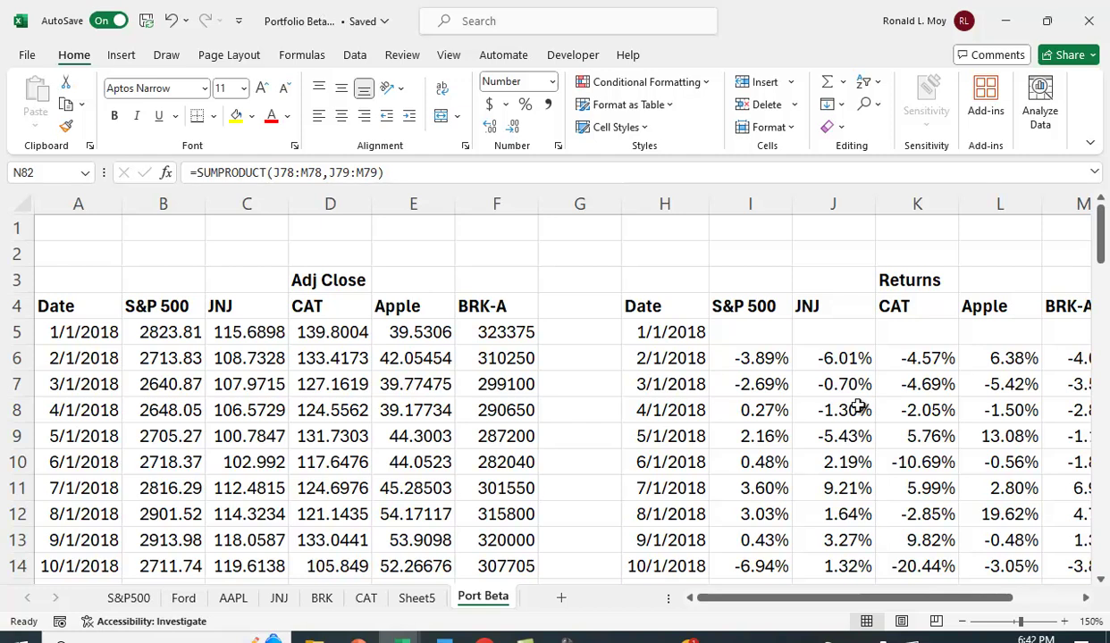
scroll(853, 411, down, 7)
scroll(853, 413, down, 17)
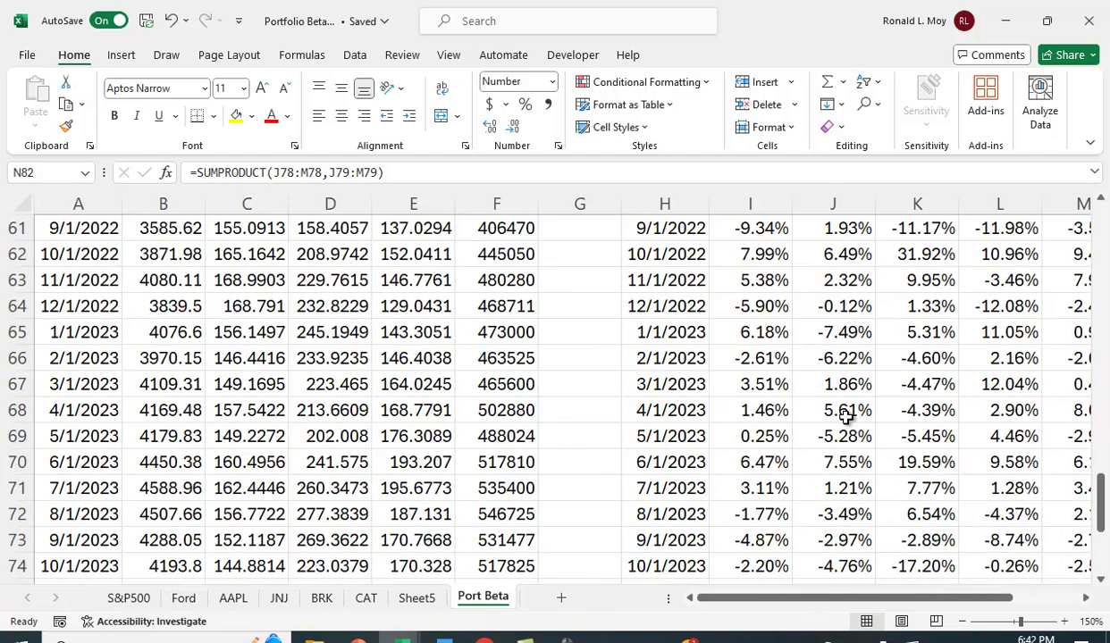
scroll(841, 418, up, 2)
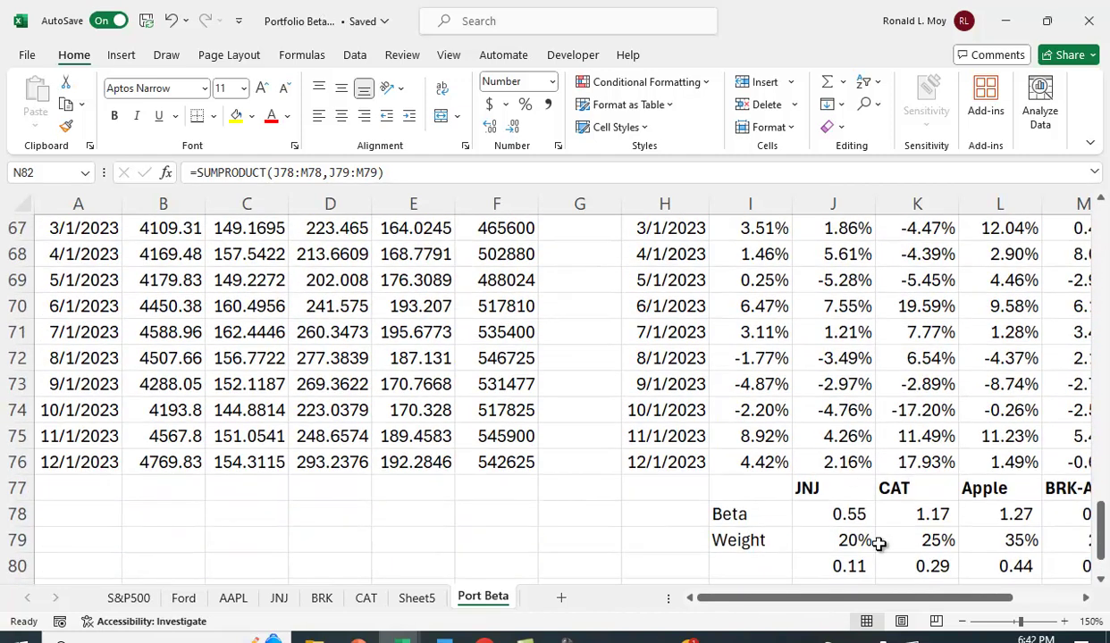
click(840, 516)
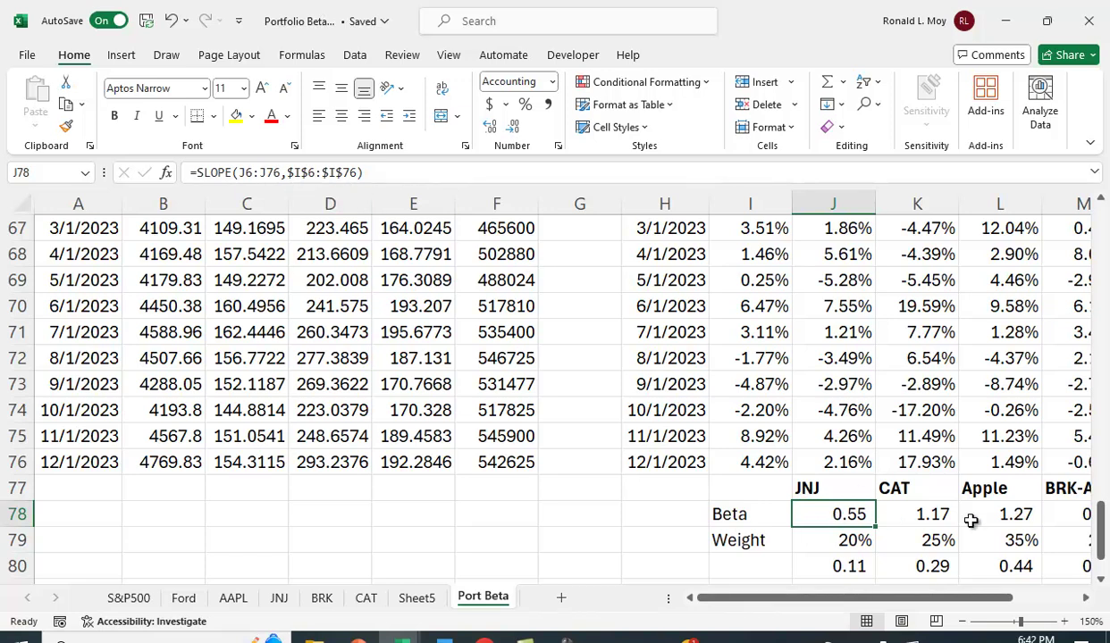
drag(766, 599, 849, 606)
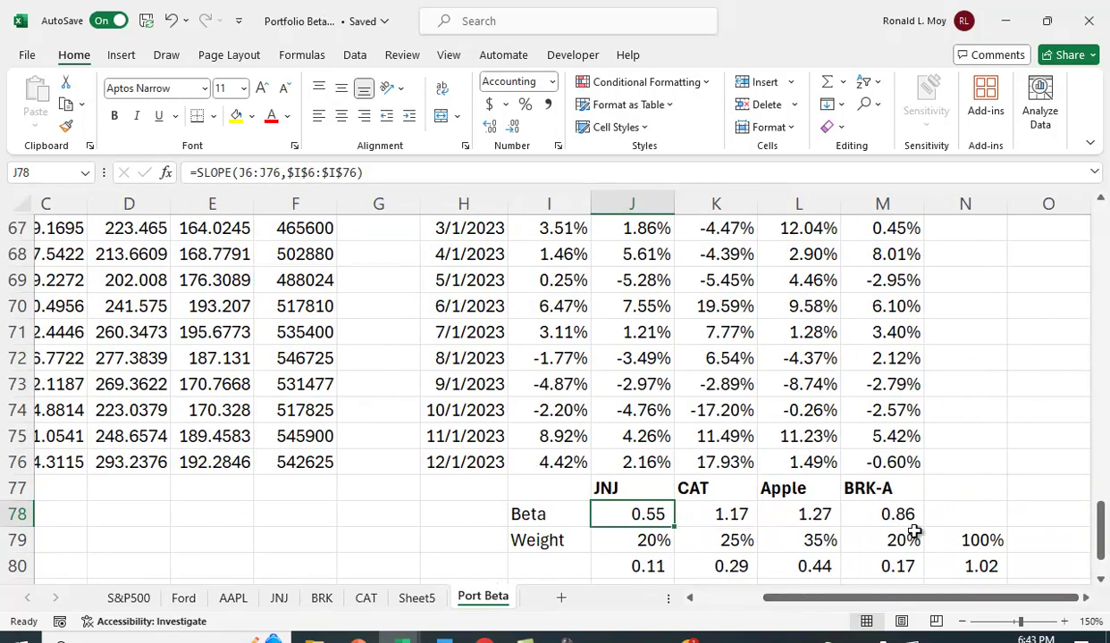
scroll(1024, 562, down, 1)
scroll(1024, 562, down, 1)
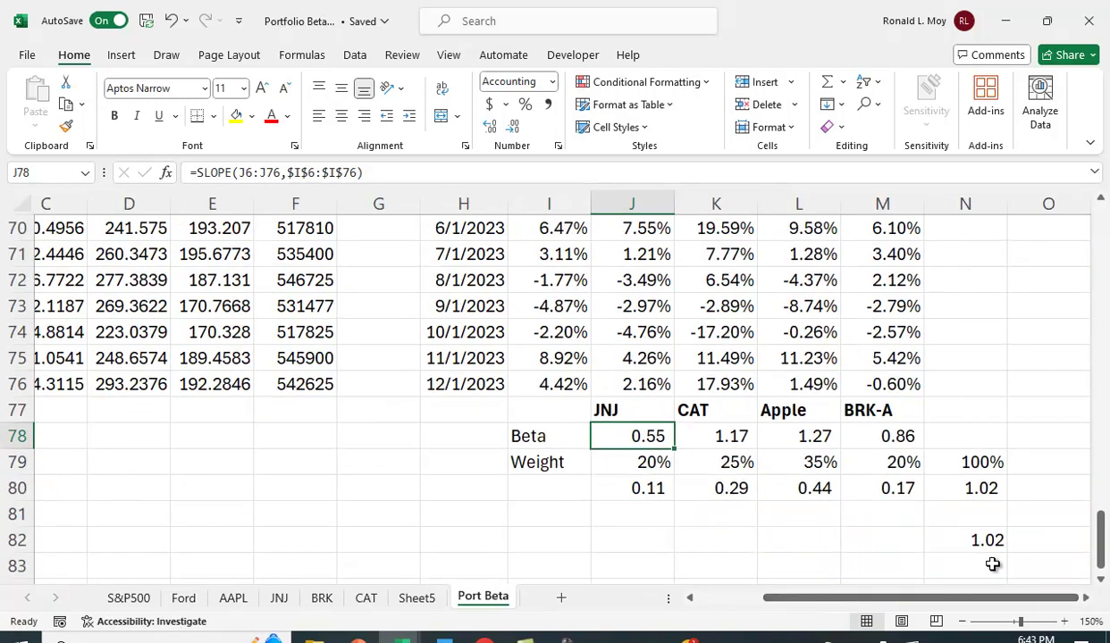